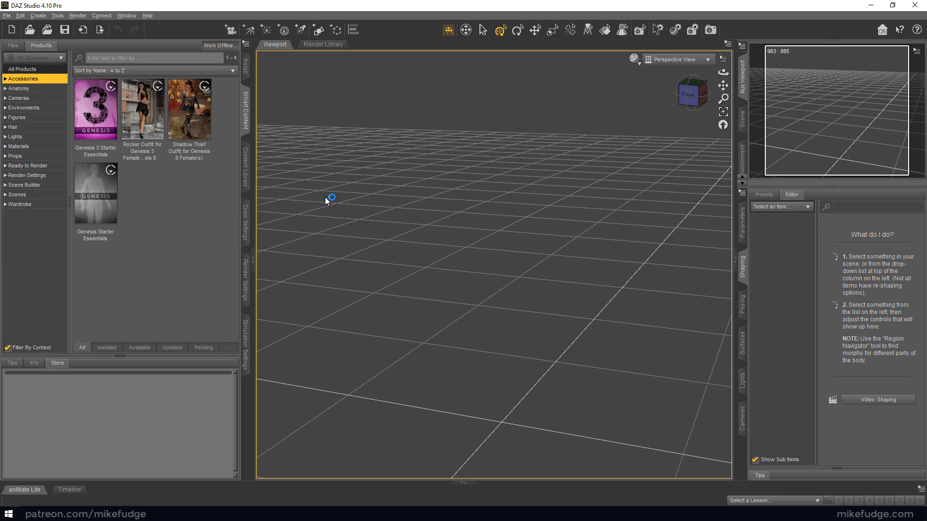
Load the Genesis 8 Basic Female actor from People > Genesis 8 Female in My DAZ 3D Library, widening the folder list for readability
{"action": "left_click", "coordinate": [246, 167]}
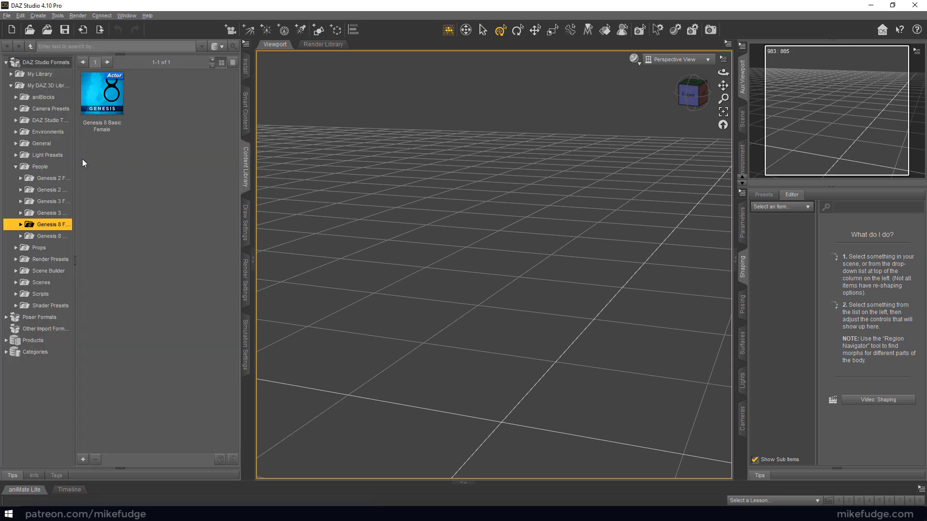
{"action": "left_click", "coordinate": [16, 166]}
{"action": "left_click", "coordinate": [16, 166]}
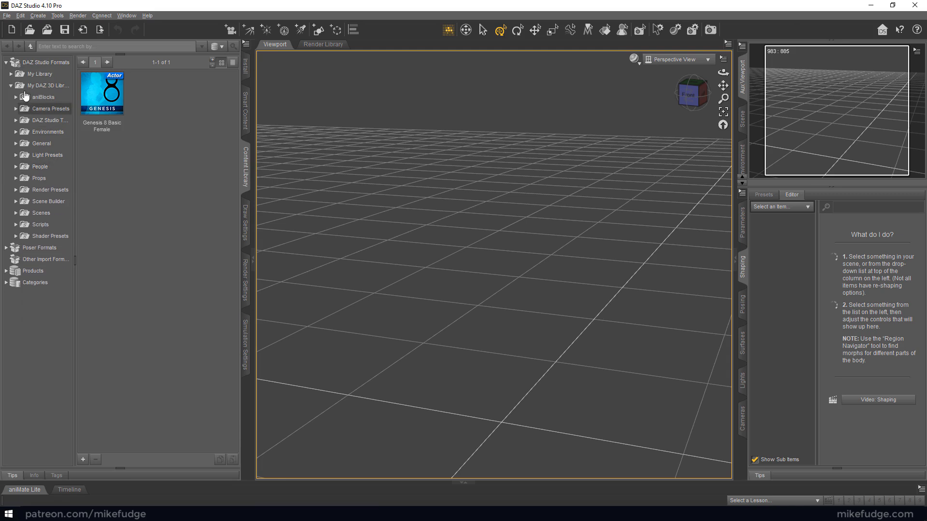
{"action": "left_click_drag", "start_coordinate": [75, 87], "coordinate": [106, 159]}
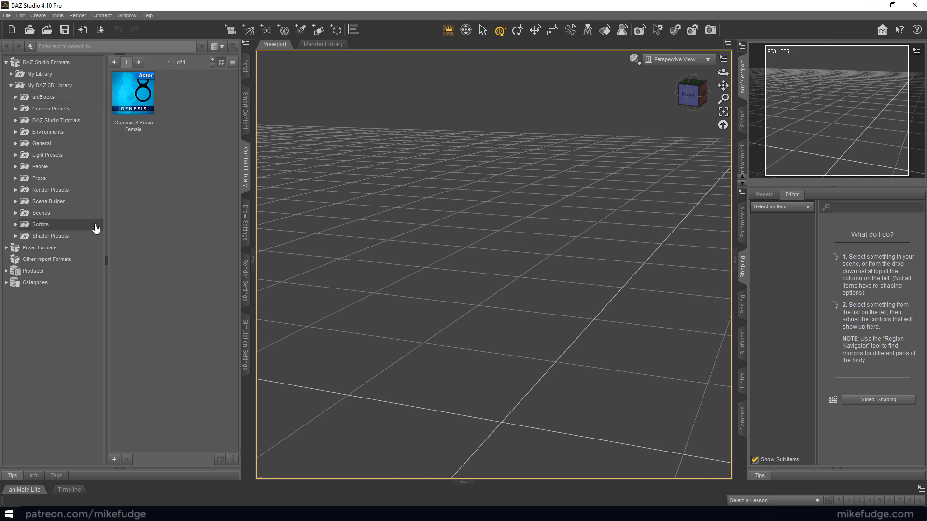
{"action": "left_click", "coordinate": [76, 168]}
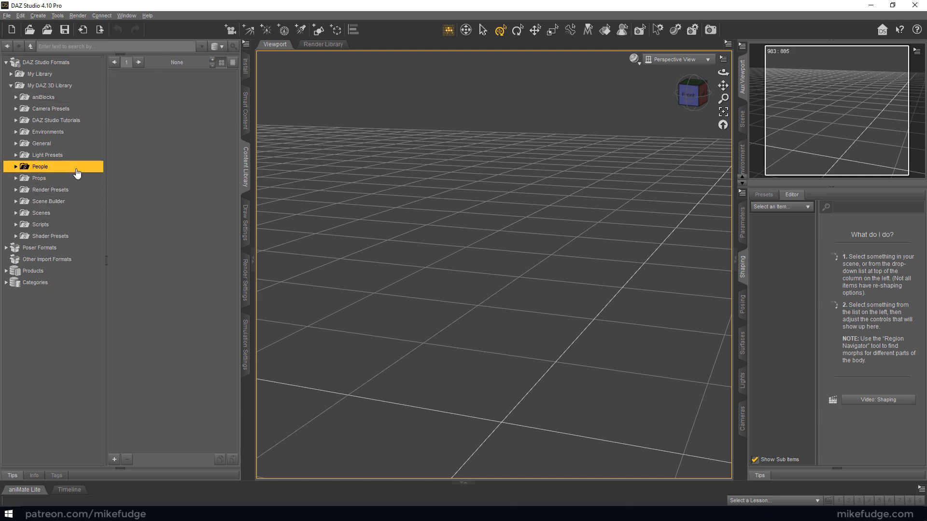
{"action": "left_click", "coordinate": [15, 168]}
{"action": "double_click", "coordinate": [70, 228]}
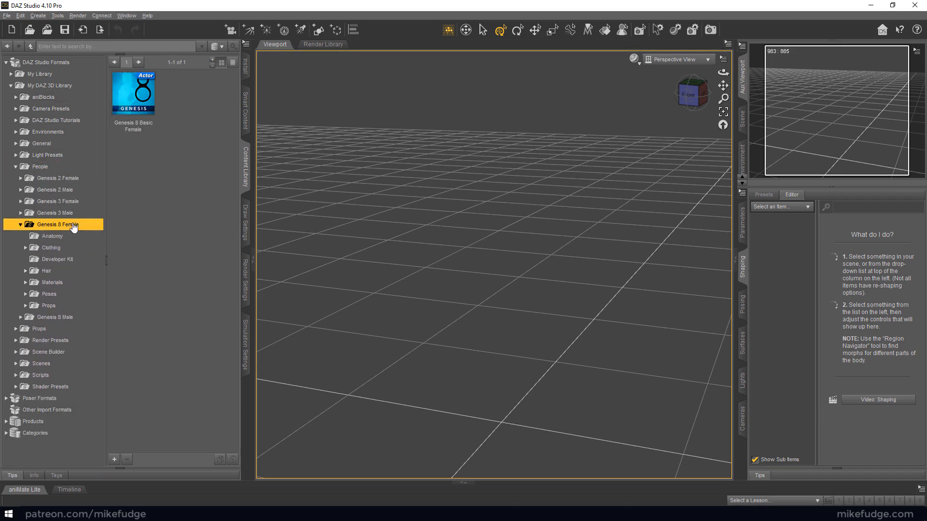
{"action": "double_click", "coordinate": [136, 97]}
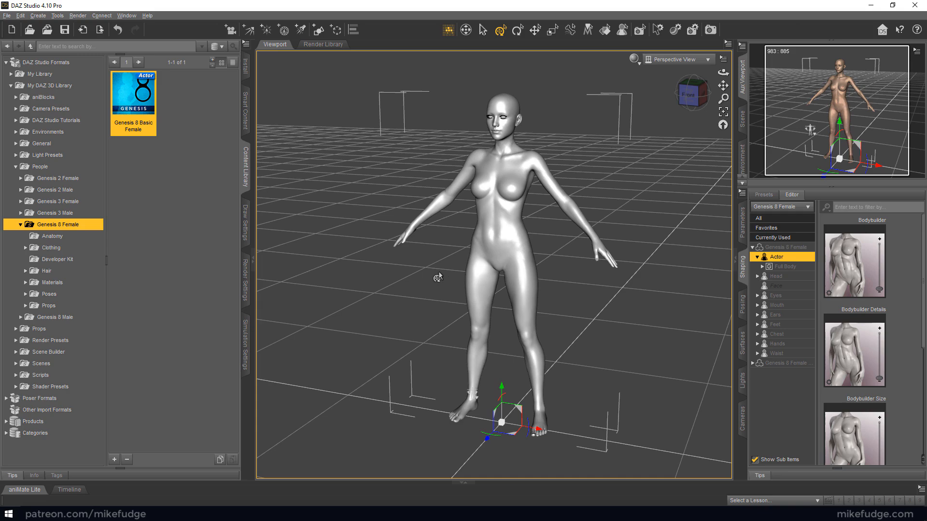
Look over the Genesis 8 Female figure from different angles and distances, and frame it in the view again
{"action": "middle_click_drag", "start_coordinate": [359, 313], "coordinate": [417, 260]}
{"action": "middle_click_drag", "start_coordinate": [463, 289], "coordinate": [418, 308]}
{"action": "scroll", "coordinate": [482, 314], "scroll_direction": "down", "scroll_amount": 2}
{"action": "scroll", "coordinate": [476, 313], "scroll_direction": "up", "scroll_amount": 4}
{"action": "scroll", "coordinate": [473, 318], "scroll_direction": "up", "scroll_amount": 6}
{"action": "scroll", "coordinate": [465, 320], "scroll_direction": "down", "scroll_amount": 8}
{"action": "scroll", "coordinate": [451, 319], "scroll_direction": "up", "scroll_amount": 2}
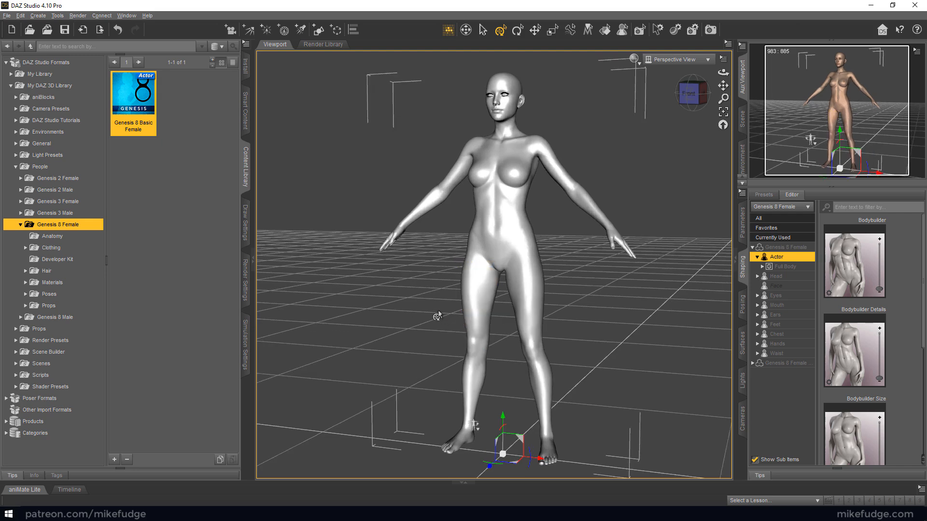
{"action": "middle_click_drag", "start_coordinate": [450, 253], "coordinate": [611, 250]}
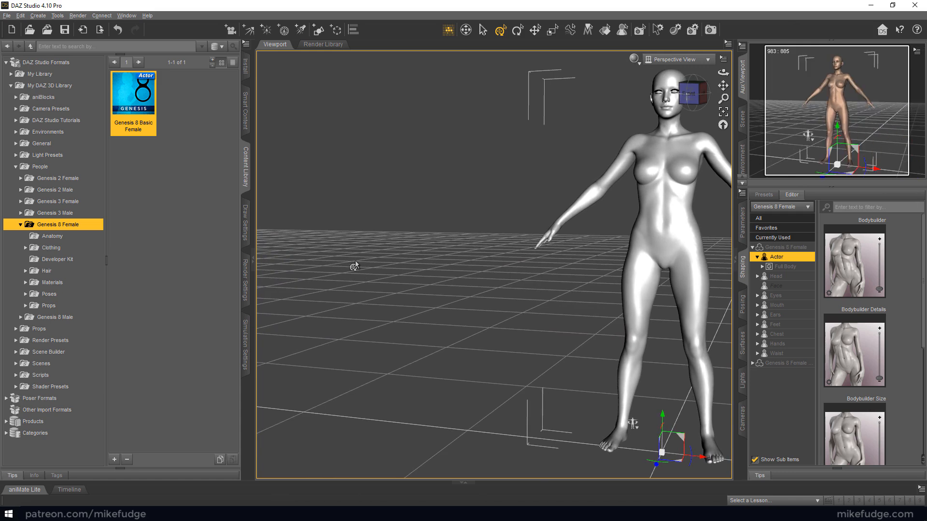
{"action": "key", "text": "ctrl+f"}
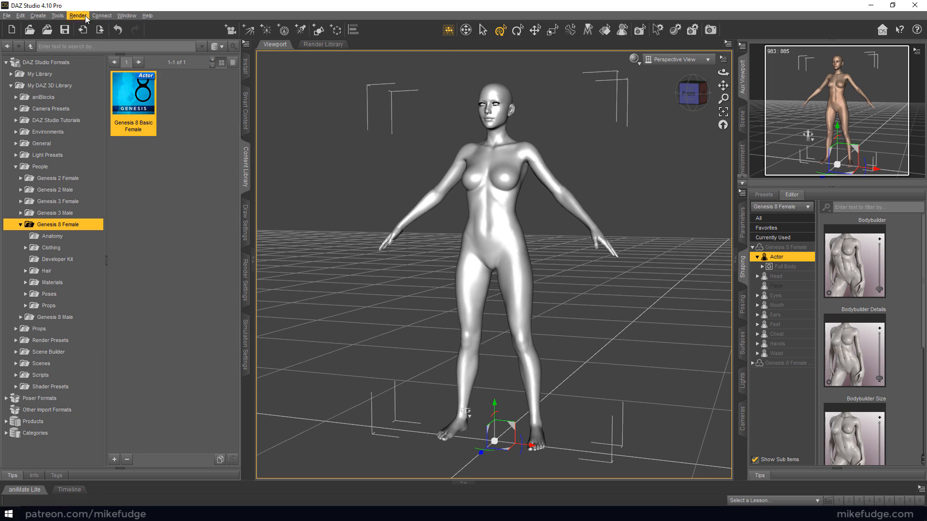
Try the Rotate, Translate and Scale tools on the figure's right upper arm, finishing with the Universal tool
{"action": "left_click", "coordinate": [57, 16]}
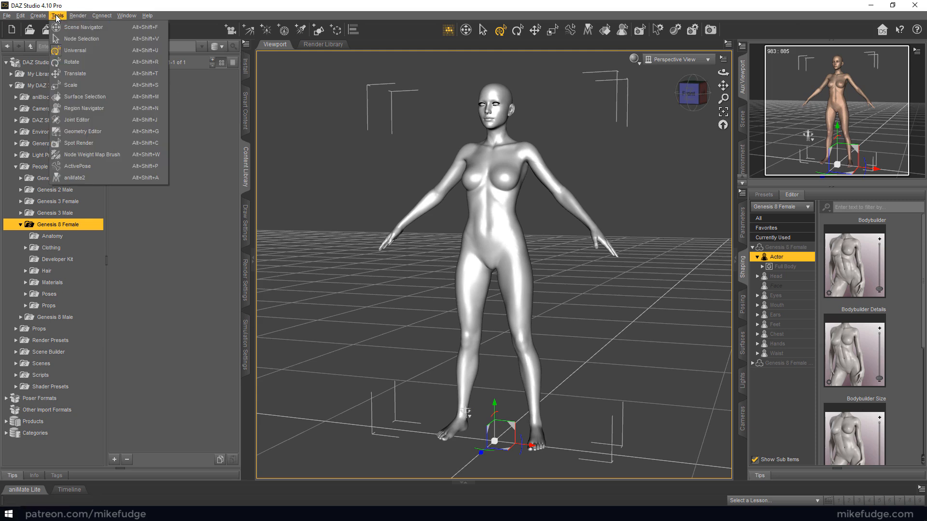
{"action": "left_click", "coordinate": [103, 62]}
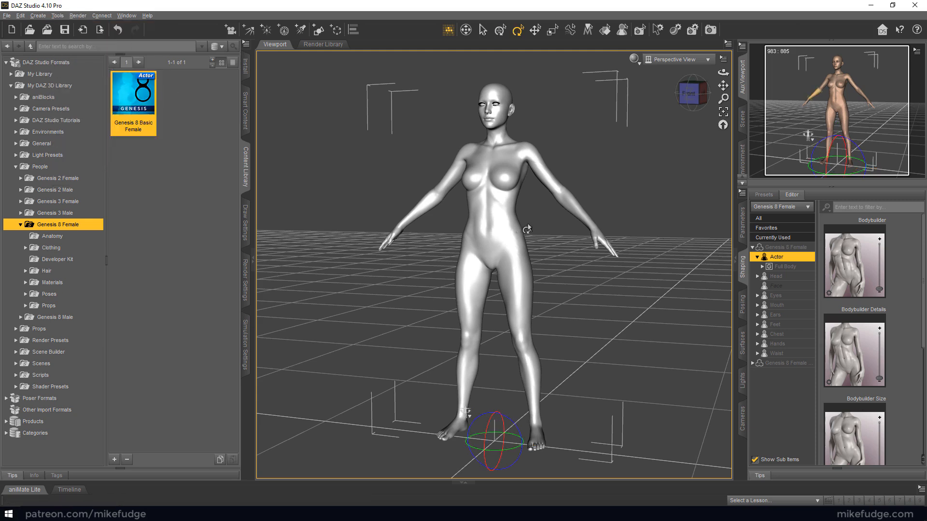
{"action": "left_click", "coordinate": [447, 187]}
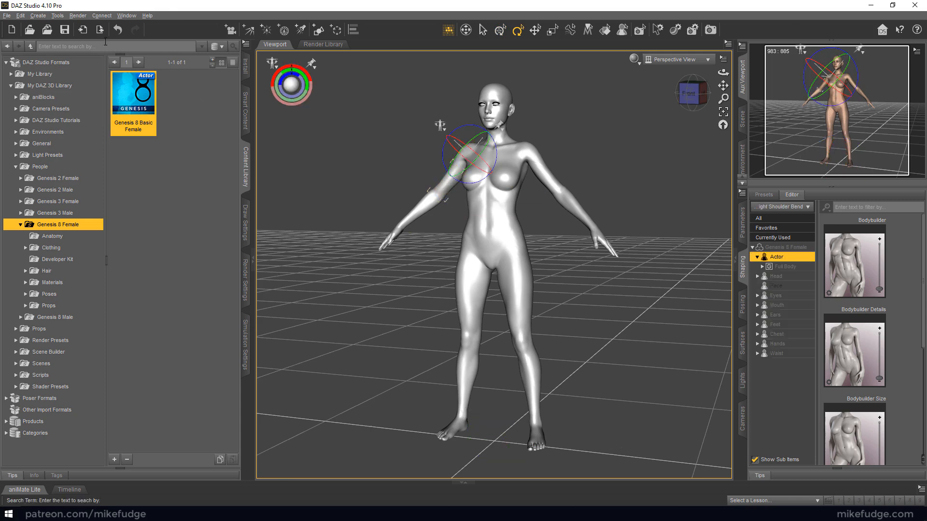
{"action": "left_click", "coordinate": [58, 16]}
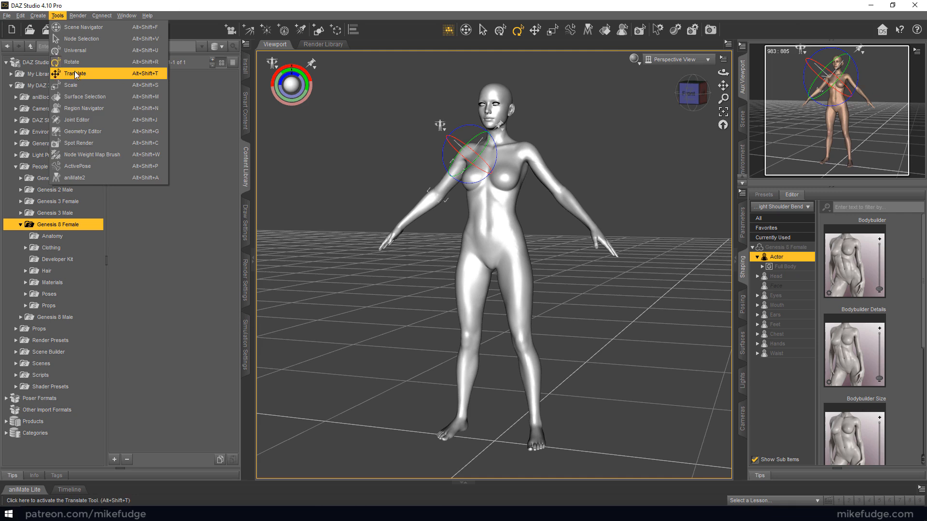
{"action": "left_click", "coordinate": [78, 73]}
{"action": "left_click", "coordinate": [58, 16]}
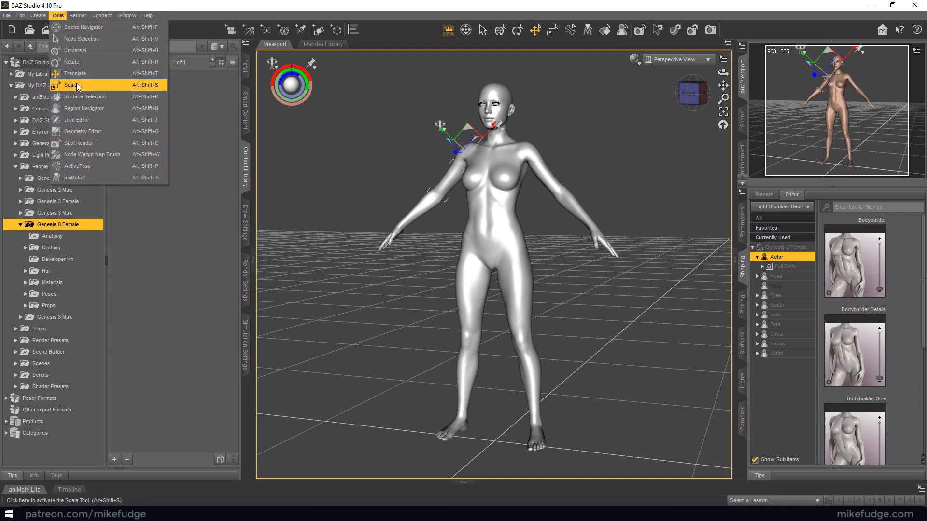
{"action": "left_click", "coordinate": [76, 83]}
{"action": "left_click", "coordinate": [56, 16]}
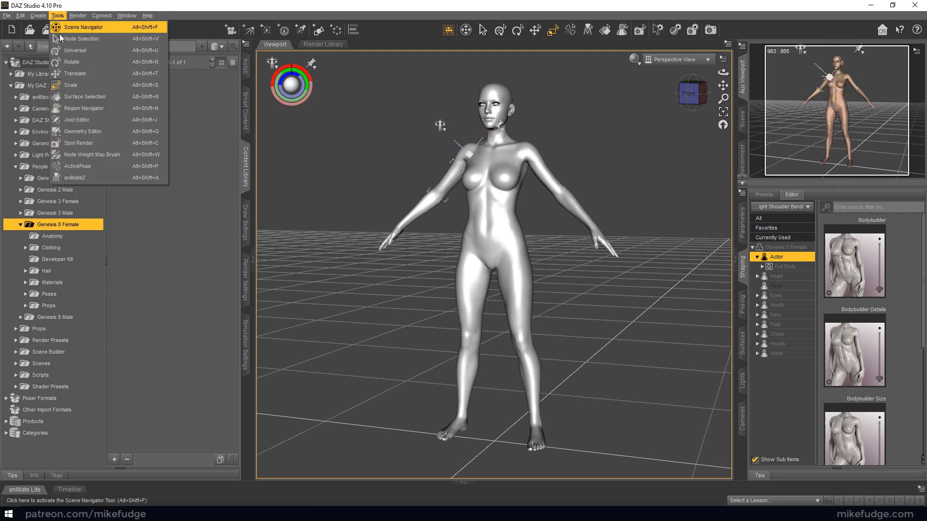
{"action": "left_click", "coordinate": [110, 50]}
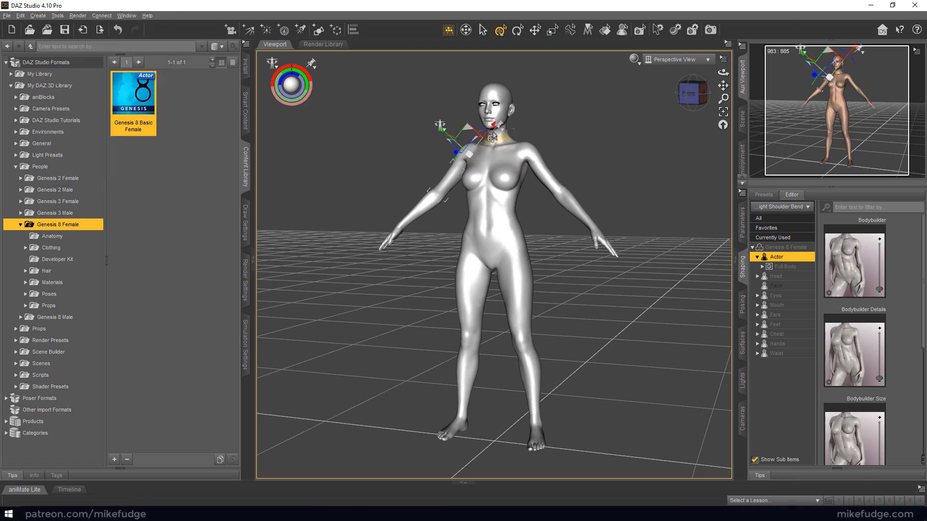
Raise the figure's right arm at the shoulder with the Universal tool, and reselect the whole figure
{"action": "left_click_drag", "start_coordinate": [493, 137], "coordinate": [448, 193]}
{"action": "key", "text": "ctrl+z"}
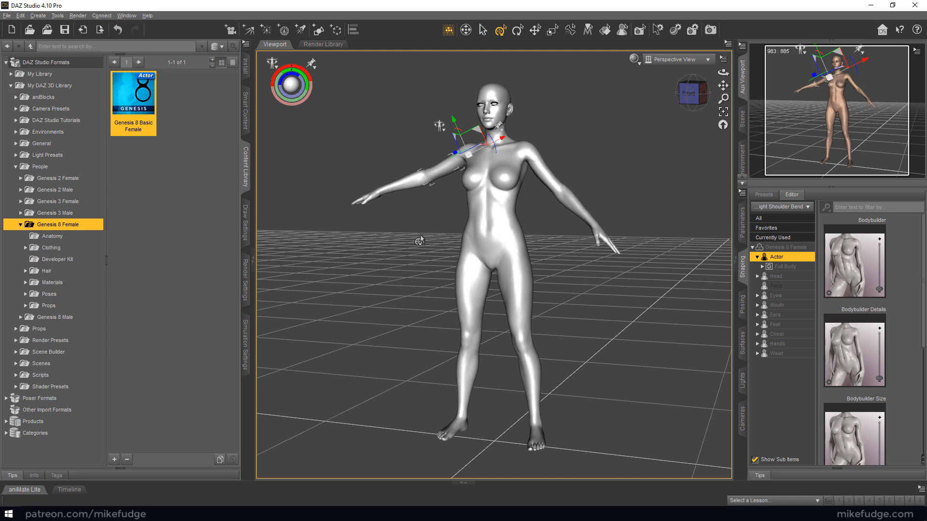
{"action": "left_click", "coordinate": [531, 161]}
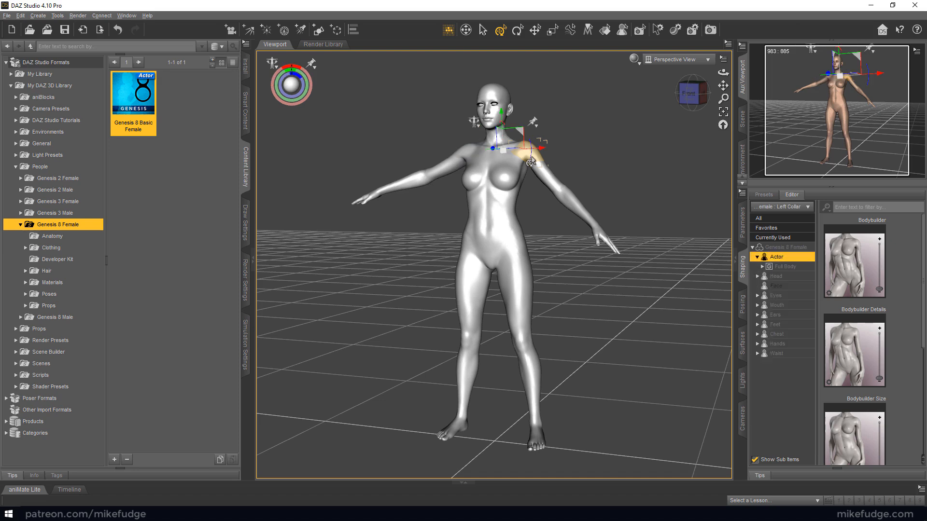
{"action": "left_click", "coordinate": [596, 157]}
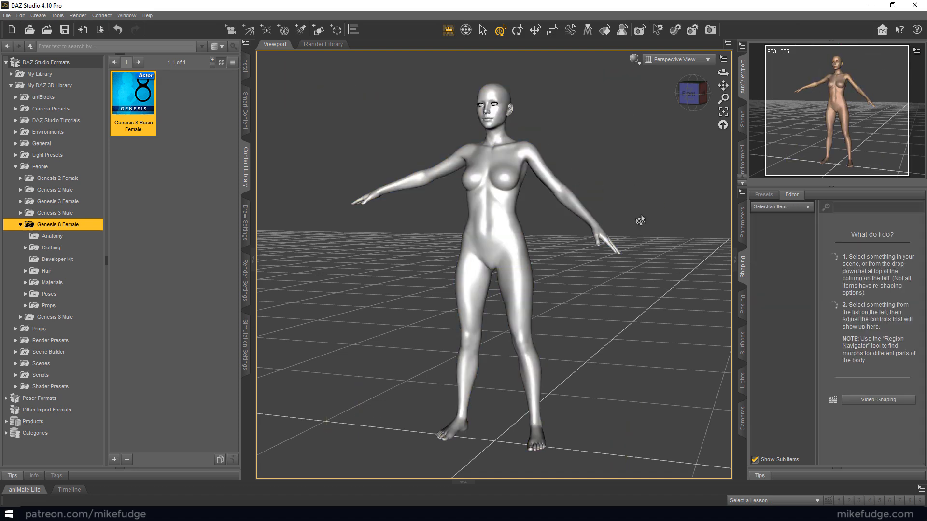
{"action": "left_click", "coordinate": [545, 170]}
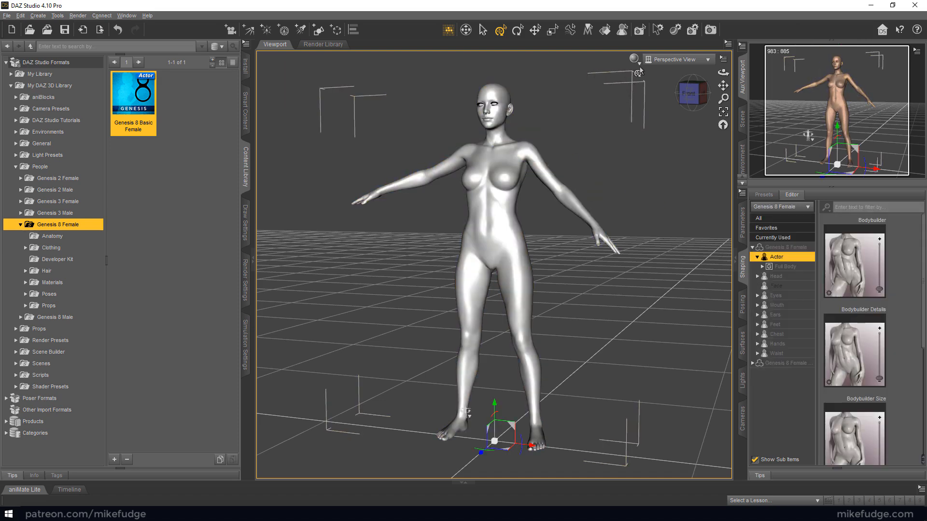
Show the scene's node hierarchy and select the Genesis 8 Female root node there, trying selections on the left upper arm
{"action": "left_click", "coordinate": [742, 121]}
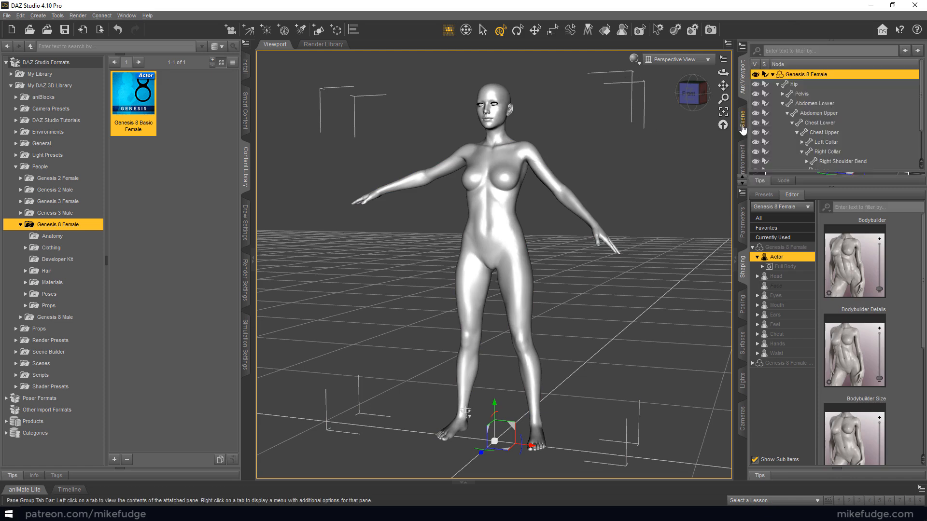
{"action": "left_click", "coordinate": [803, 75]}
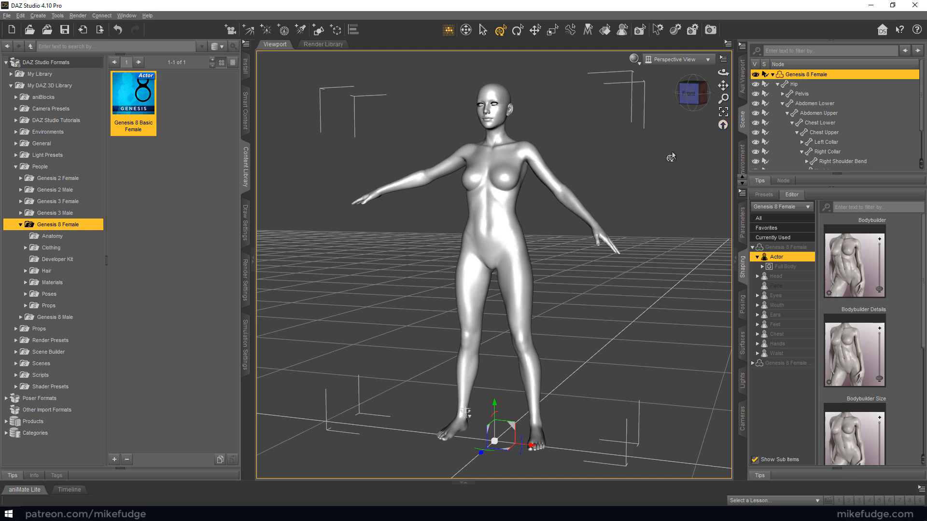
{"action": "left_click", "coordinate": [637, 165]}
{"action": "left_click", "coordinate": [546, 169]}
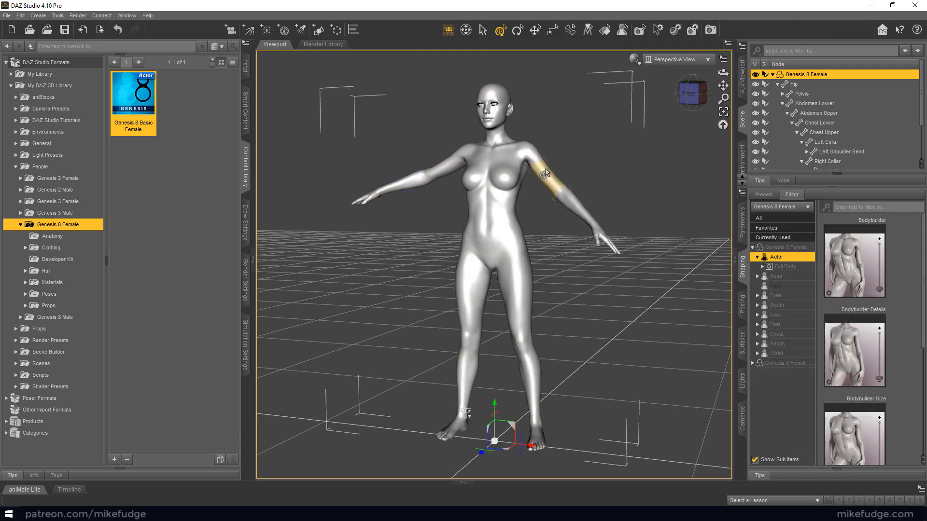
{"action": "left_click", "coordinate": [546, 172]}
{"action": "left_click", "coordinate": [630, 177]}
Select the Abdomen Lower body part and scale it up uniformly so the belly bulges, and deselect it
{"action": "left_click", "coordinate": [500, 229]}
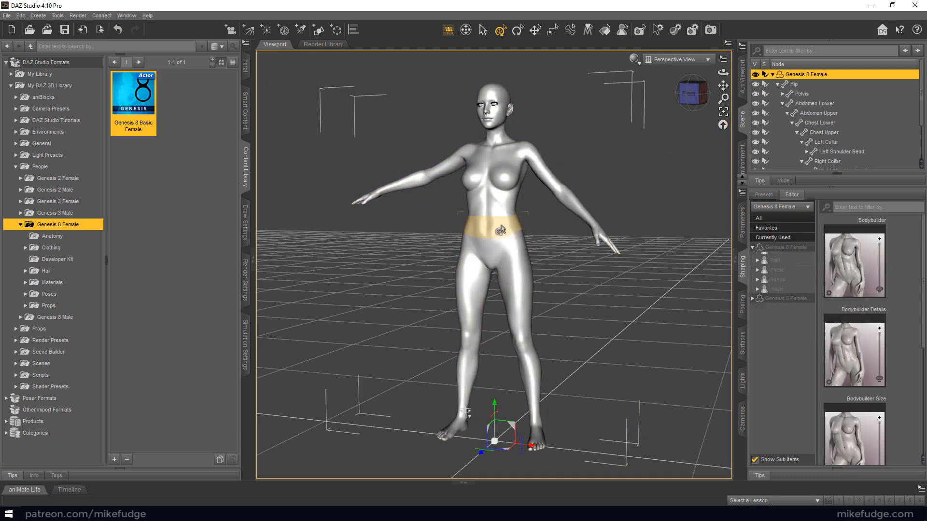
{"action": "left_click", "coordinate": [501, 230]}
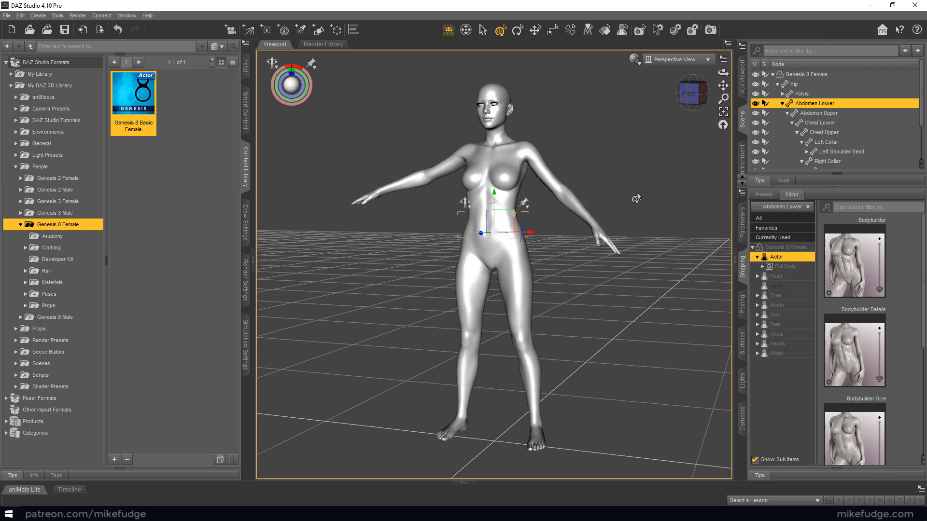
{"action": "left_click_drag", "start_coordinate": [494, 233], "coordinate": [626, 163]}
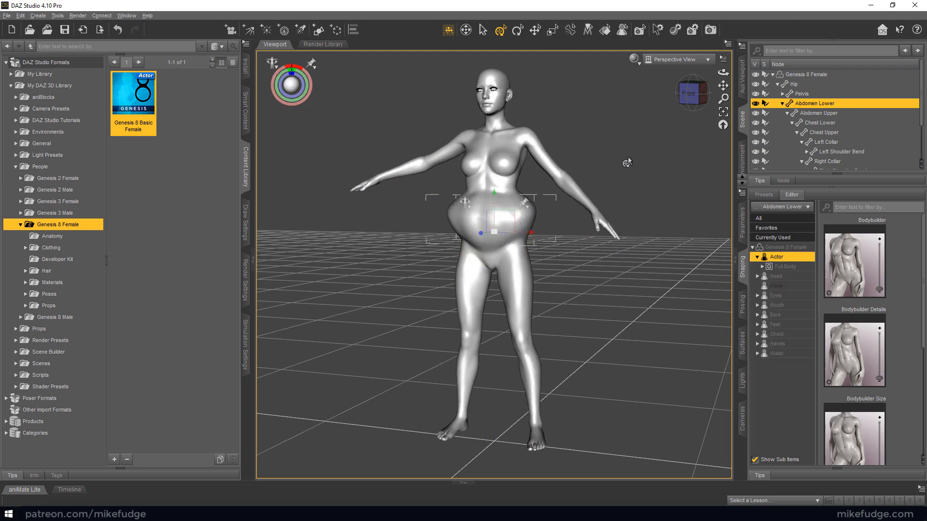
{"action": "left_click", "coordinate": [626, 163]}
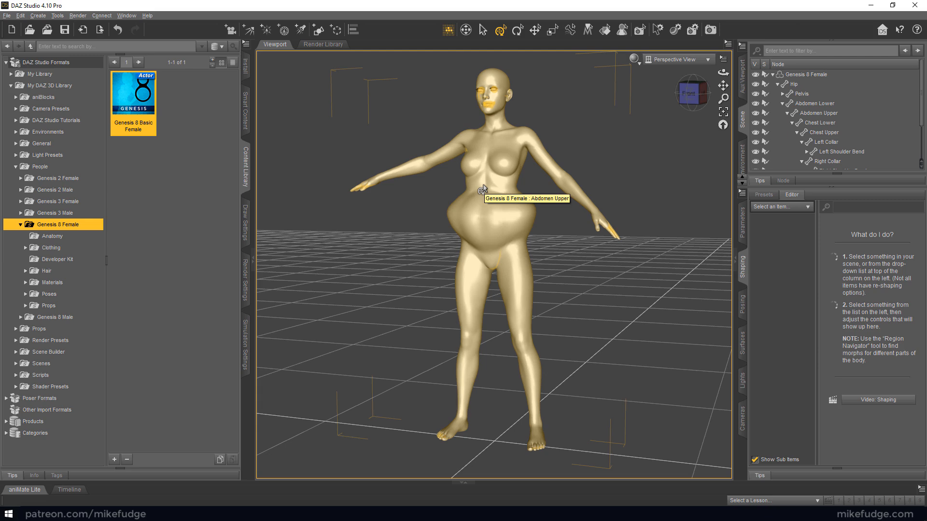
Delete the deformed figure from the scene and load a fresh Genesis 8 Basic Female
{"action": "left_click", "coordinate": [483, 190]}
{"action": "key", "text": "Delete"}
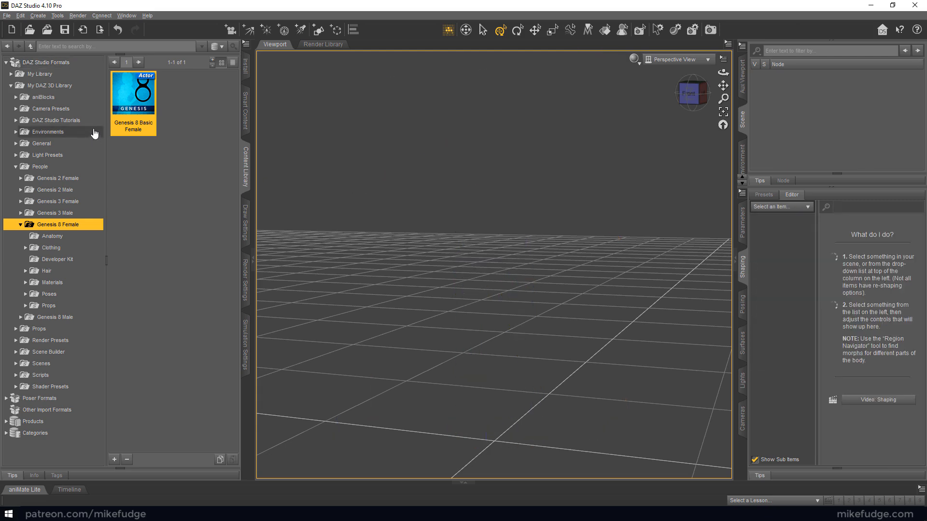
{"action": "double_click", "coordinate": [131, 103]}
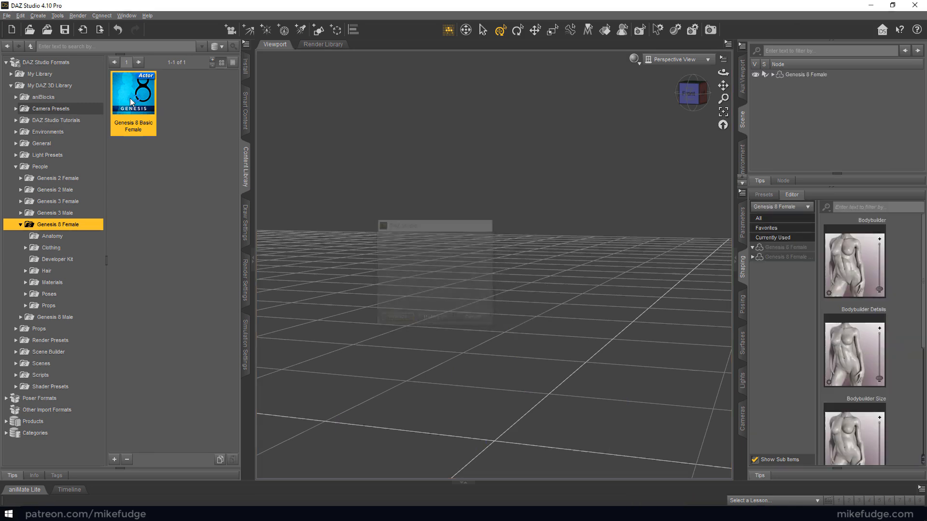
{"action": "middle_click_drag", "start_coordinate": [367, 161], "coordinate": [431, 180]}
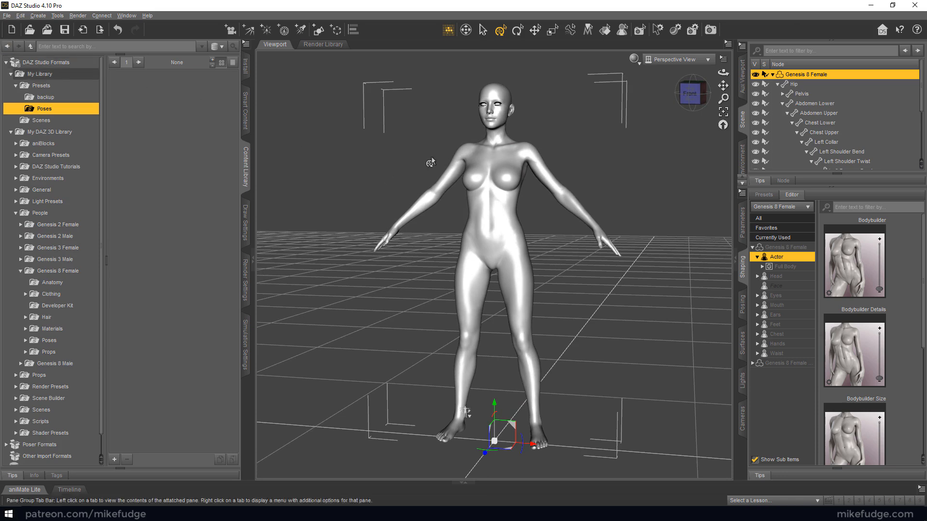
Save the figure's pose as a pose preset named Genesis8_armsup in Presets/Poses, accepting the current-frame-only option
{"action": "left_click", "coordinate": [7, 15]}
{"action": "mouse_move", "coordinate": [73, 86]}
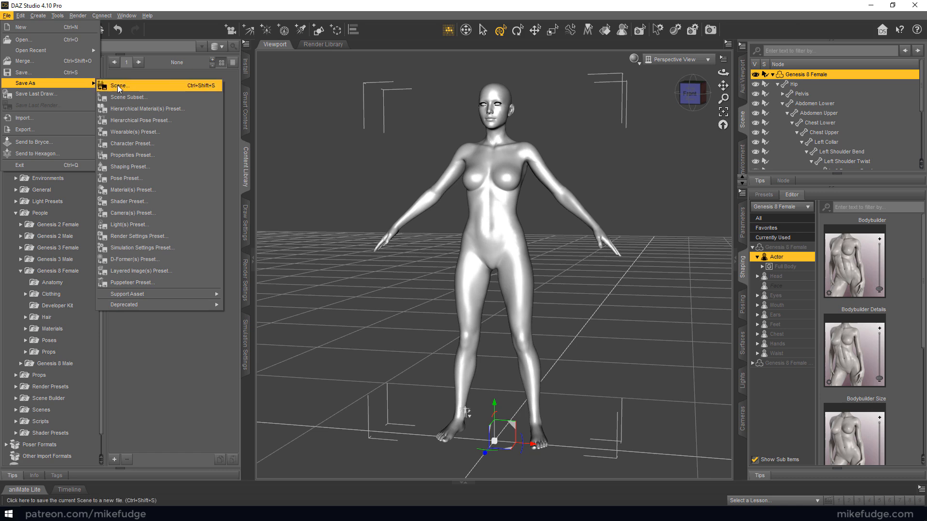
{"action": "left_click", "coordinate": [130, 179]}
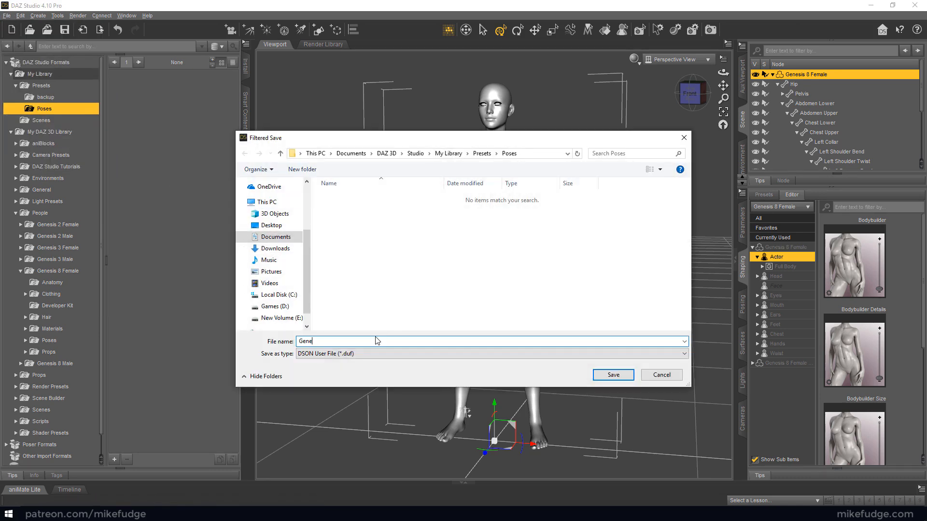
{"action": "type", "text": "Genesis8_armsu"}
{"action": "key", "text": "Return"}
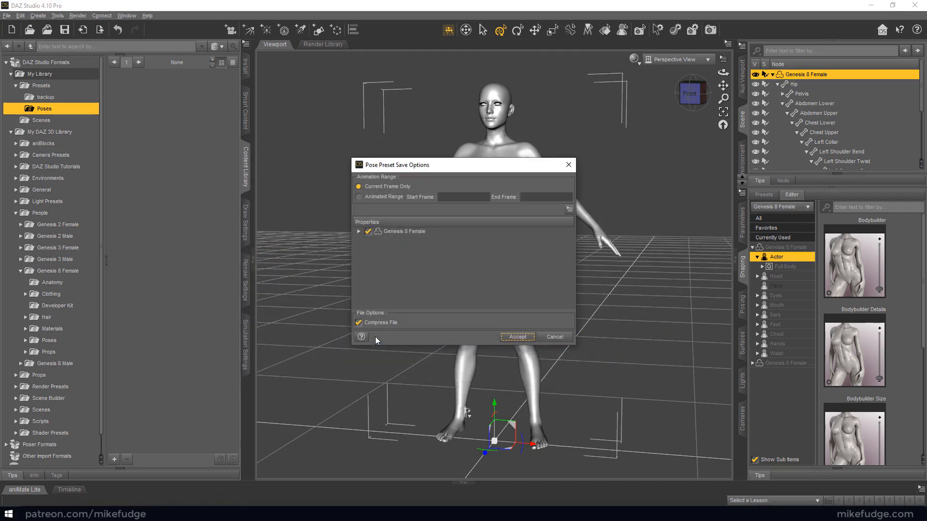
{"action": "left_click", "coordinate": [516, 337]}
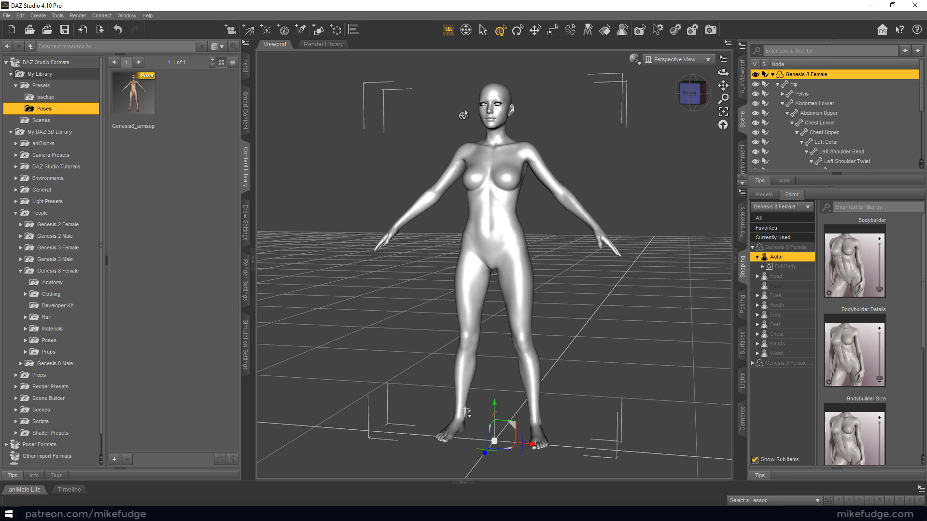
Try to adjust the figure's right collar, and undo the change
{"action": "left_click", "coordinate": [452, 153]}
{"action": "left_click_drag", "start_coordinate": [515, 166], "coordinate": [518, 165]}
{"action": "key", "text": "ctrl+z"}
Open the Tool Settings pane and turn on rotation snapping for the Universal tool
{"action": "left_click", "coordinate": [127, 15]}
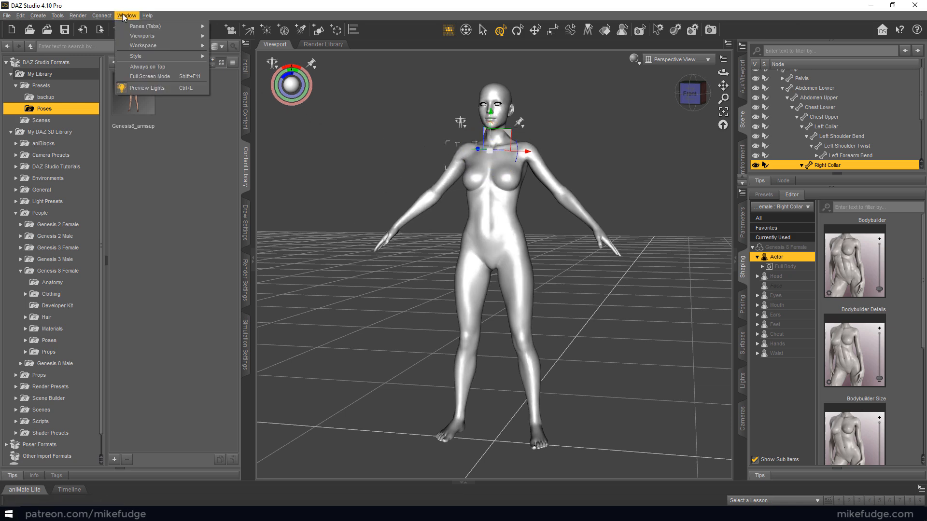
{"action": "mouse_move", "coordinate": [132, 25]}
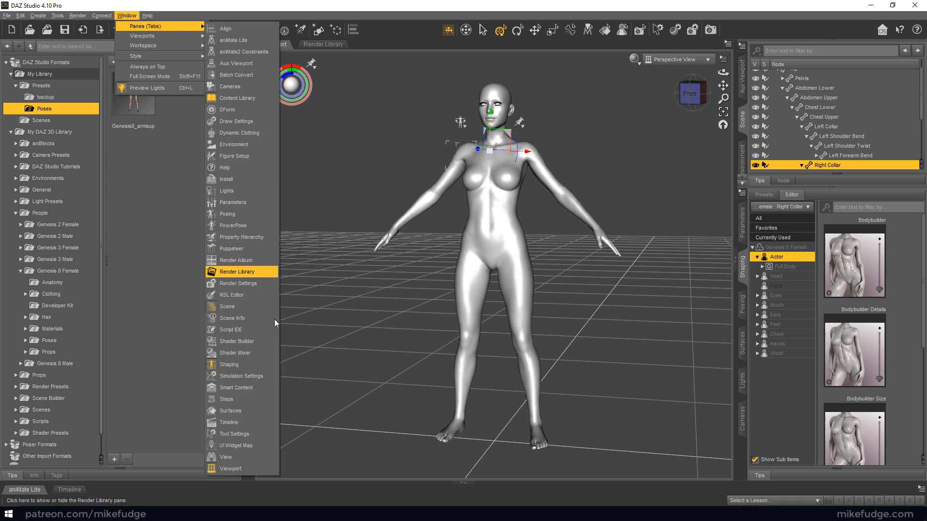
{"action": "left_click", "coordinate": [248, 433]}
{"action": "left_click_drag", "start_coordinate": [258, 247], "coordinate": [432, 416]}
{"action": "left_click", "coordinate": [318, 355]}
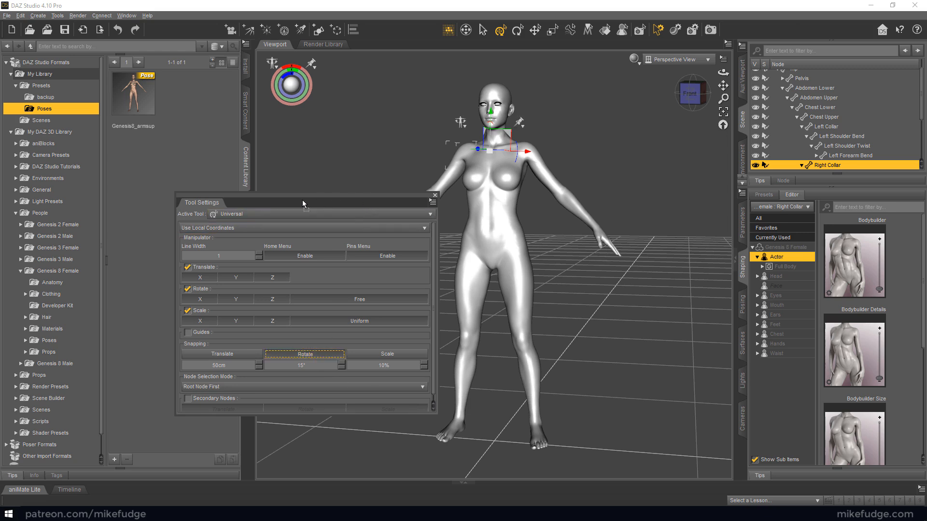
{"action": "left_click_drag", "start_coordinate": [292, 197], "coordinate": [227, 197]}
Try a snapped rotation on the right collar and set the rotation snapping increment to 5°
{"action": "left_click_drag", "start_coordinate": [516, 167], "coordinate": [518, 153]}
{"action": "left_click", "coordinate": [237, 366]}
{"action": "type", "text": "5"}
{"action": "key", "text": "Return"}
Rotate the right collar and the left collar downward so both shoulders drop evenly
{"action": "left_click_drag", "start_coordinate": [518, 157], "coordinate": [516, 152]}
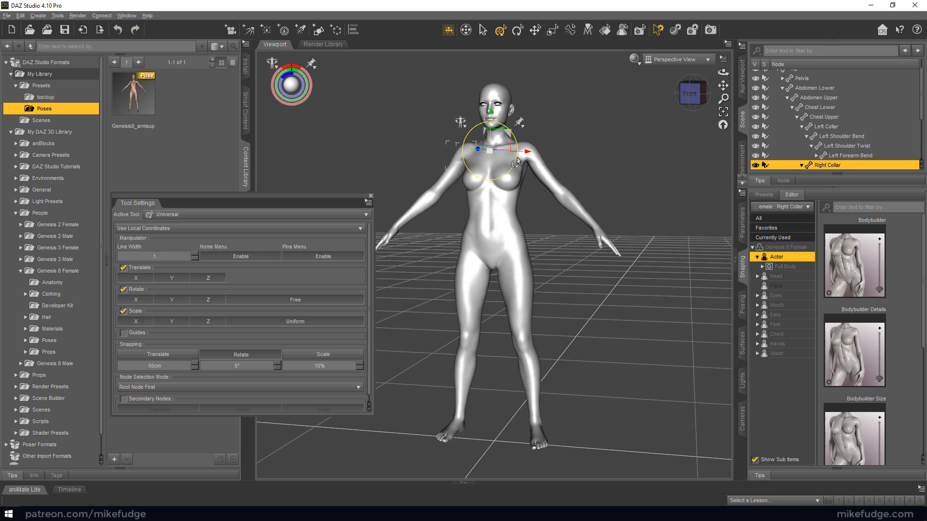
{"action": "left_click_drag", "start_coordinate": [516, 163], "coordinate": [533, 156]}
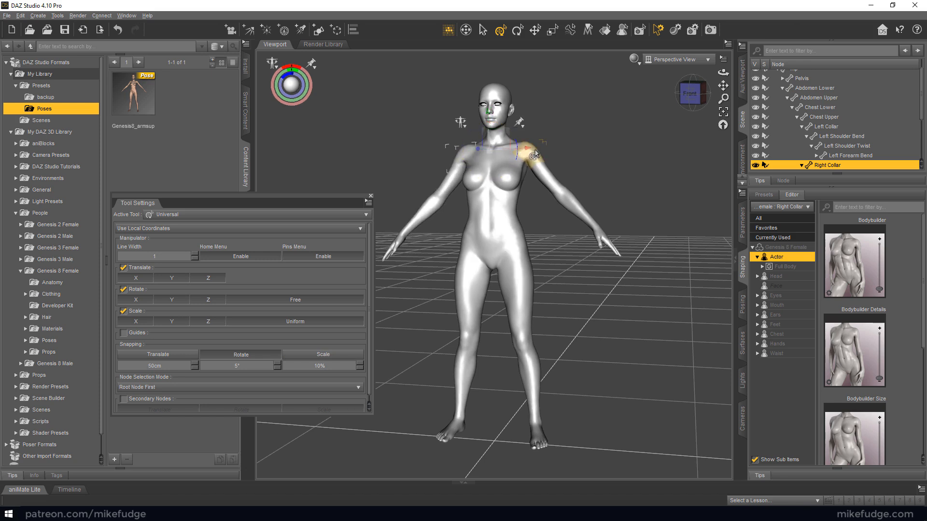
{"action": "left_click", "coordinate": [533, 156]}
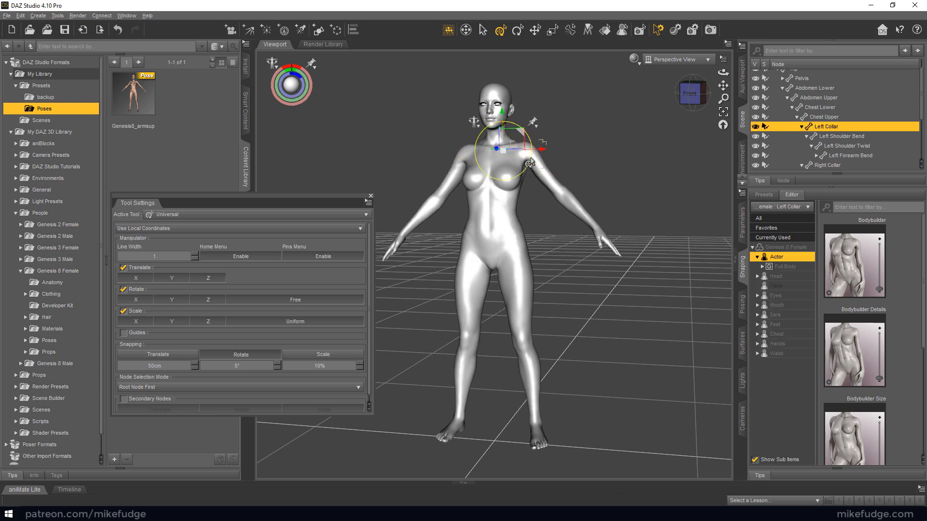
{"action": "left_click_drag", "start_coordinate": [529, 163], "coordinate": [530, 170]}
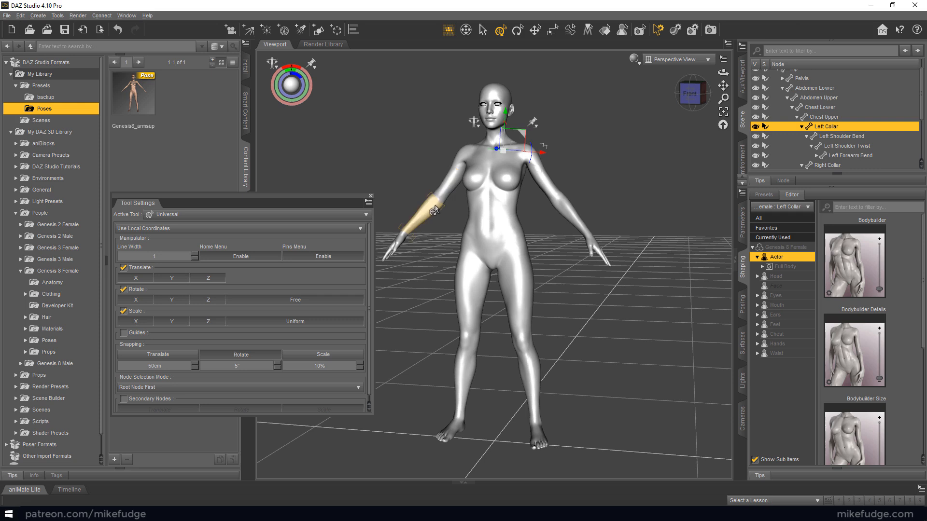
Rotate the Right Shoulder Bend and Left Shoulder Bend downward so both arms hang closer to the body
{"action": "left_click", "coordinate": [446, 187]}
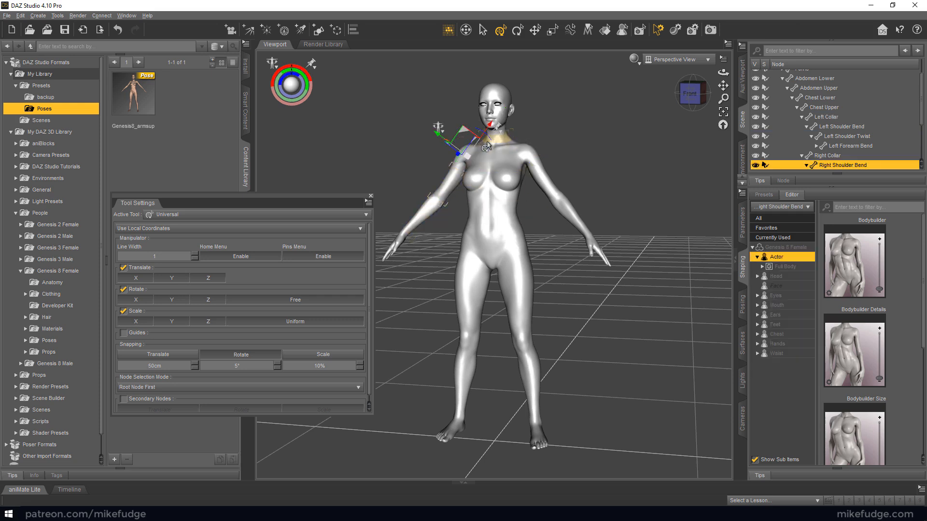
{"action": "left_click_drag", "start_coordinate": [489, 144], "coordinate": [484, 145]}
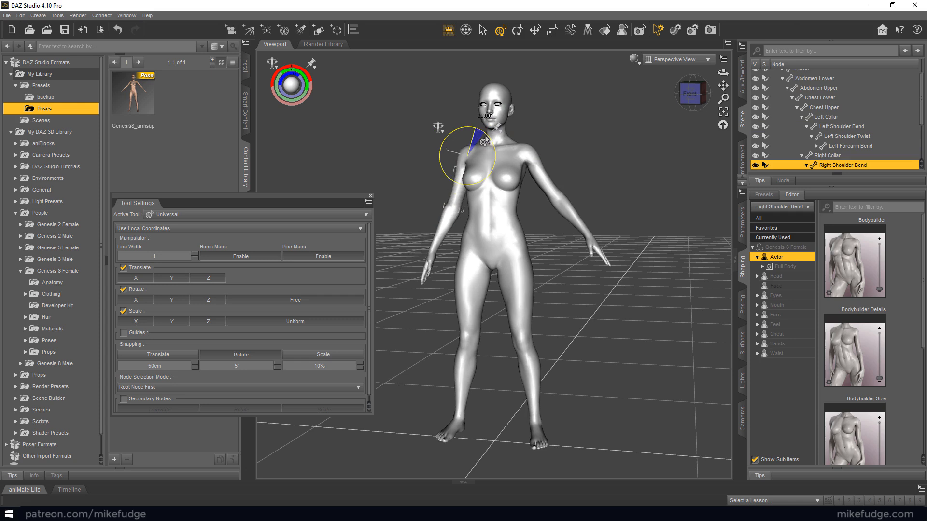
{"action": "left_click", "coordinate": [539, 173]}
{"action": "left_click_drag", "start_coordinate": [549, 180], "coordinate": [544, 181]}
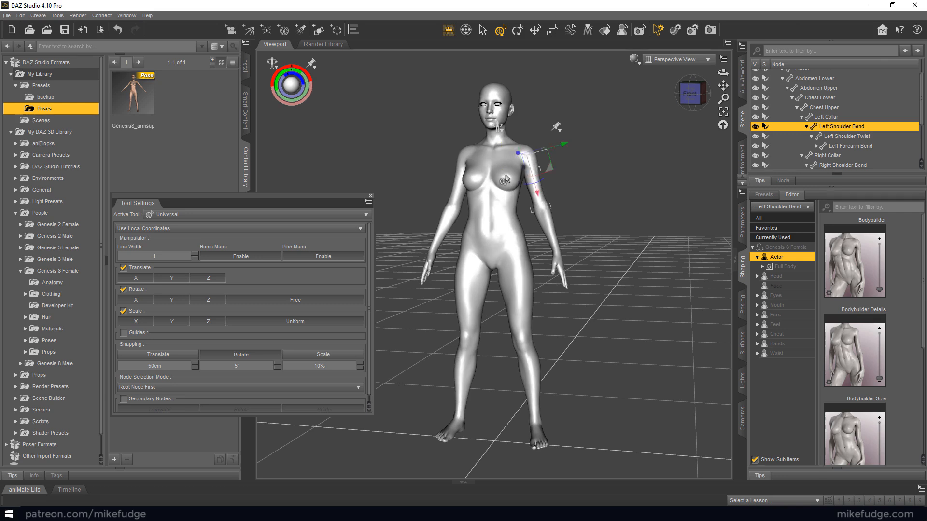
Select the whole Genesis 8 Female figure and close the Tool Settings pane
{"action": "left_click", "coordinate": [422, 182]}
{"action": "left_click", "coordinate": [484, 181]}
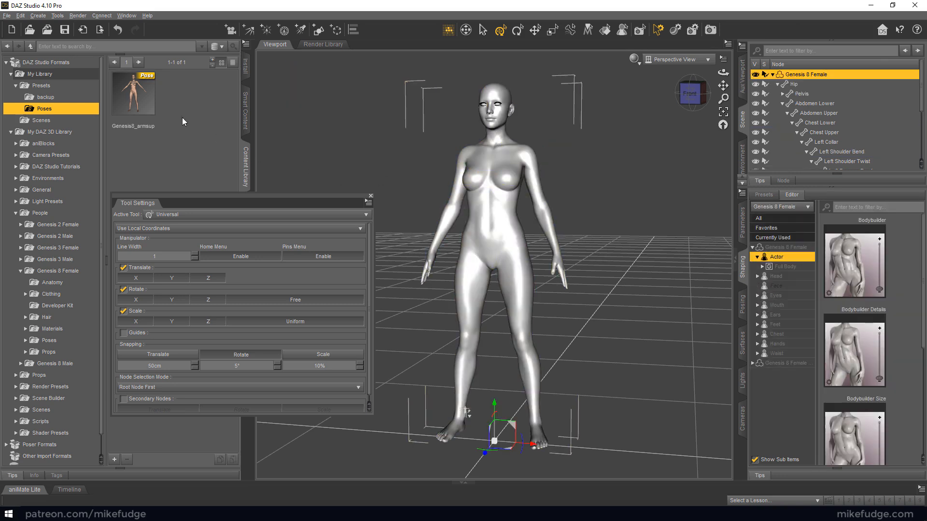
{"action": "left_click", "coordinate": [371, 197]}
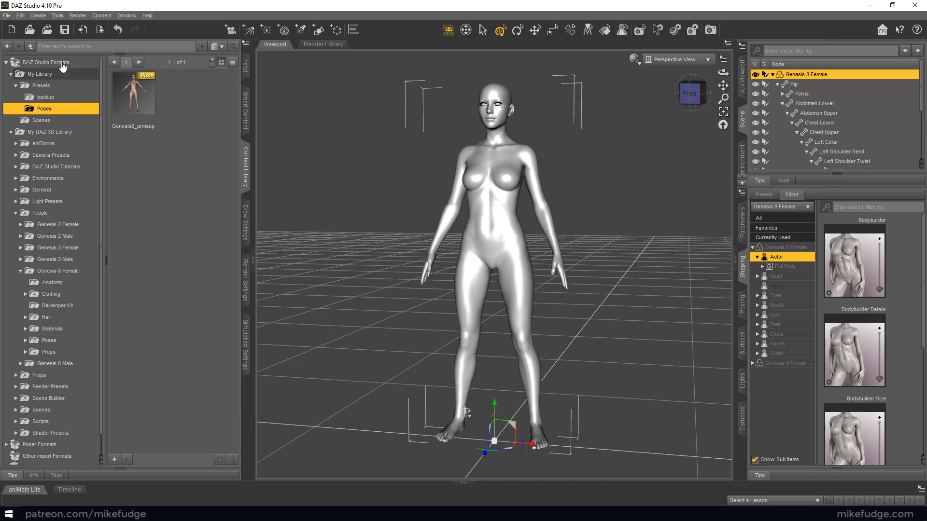
Save the figure's pose as a pose preset named Genesis8_armsdown, accepting the current-frame-only option, and deselect the figure
{"action": "left_click", "coordinate": [7, 16]}
{"action": "mouse_move", "coordinate": [26, 83]}
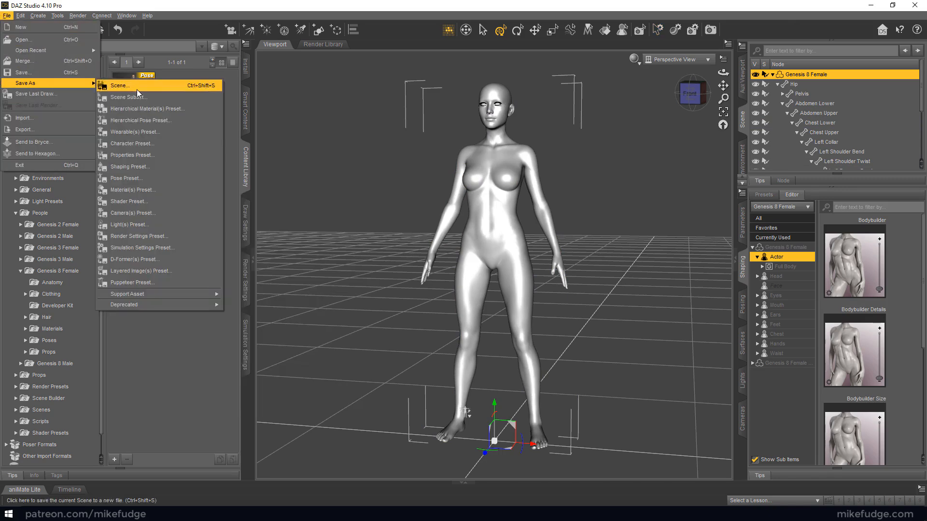
{"action": "left_click", "coordinate": [134, 179]}
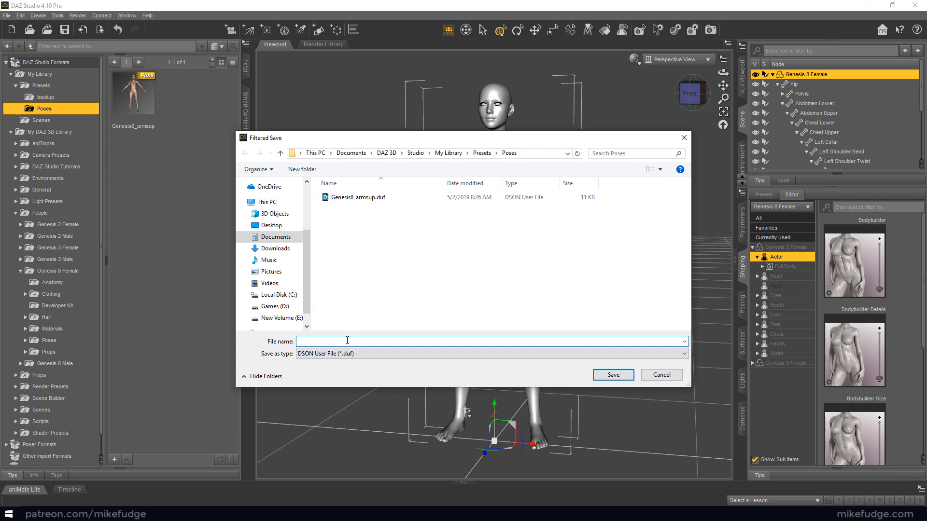
{"action": "type", "text": "Genesis8_armsdown"}
{"action": "key", "text": "Return"}
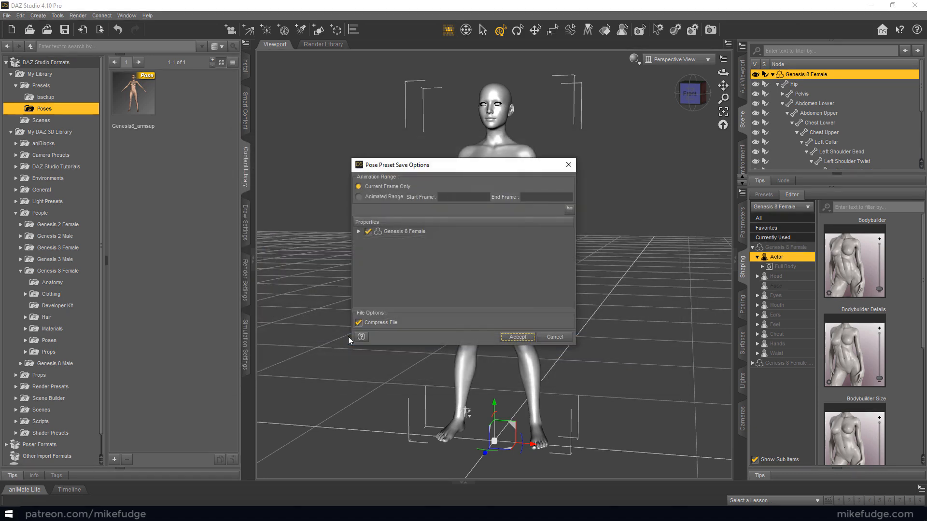
{"action": "left_click", "coordinate": [516, 338]}
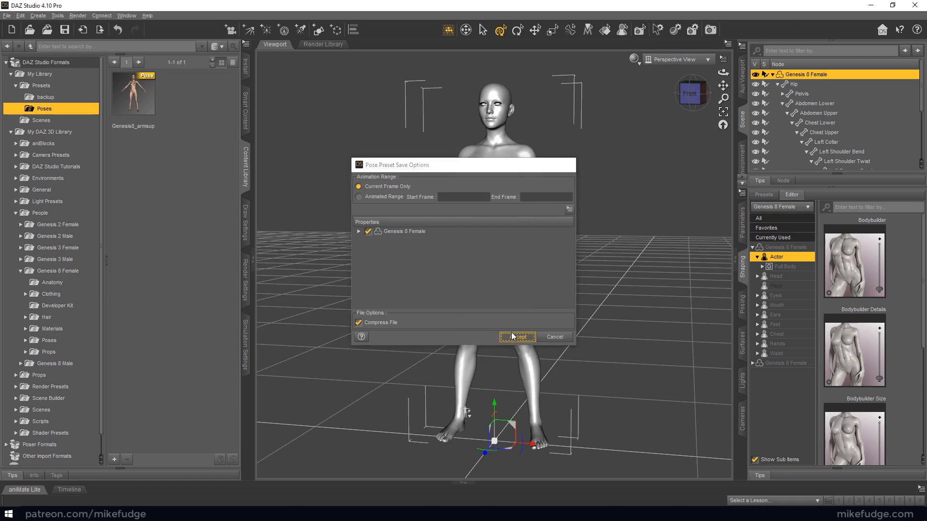
{"action": "left_click", "coordinate": [358, 263]}
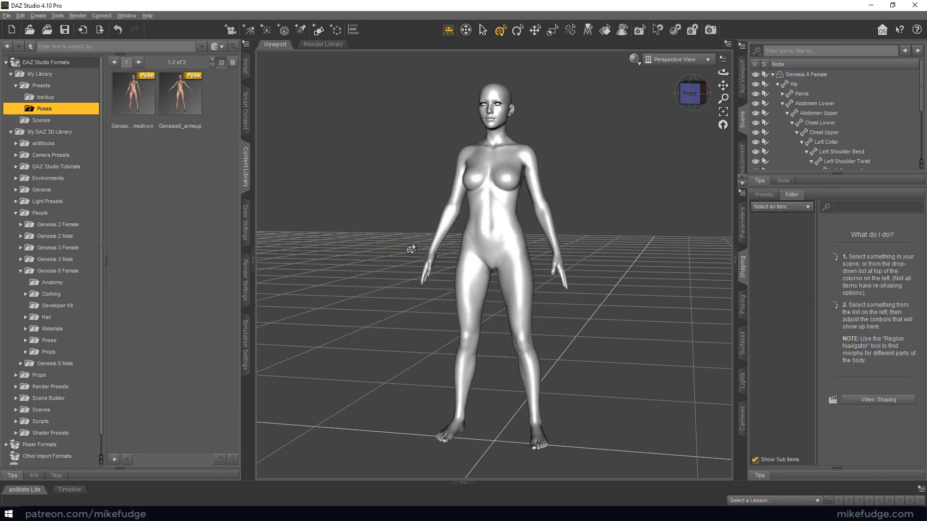
Bend the right and left forearms forward at the elbows
{"action": "left_click", "coordinate": [434, 248]}
{"action": "left_click", "coordinate": [430, 248]}
{"action": "middle_click_drag", "start_coordinate": [538, 193], "coordinate": [494, 179]}
{"action": "left_click_drag", "start_coordinate": [445, 217], "coordinate": [449, 206]}
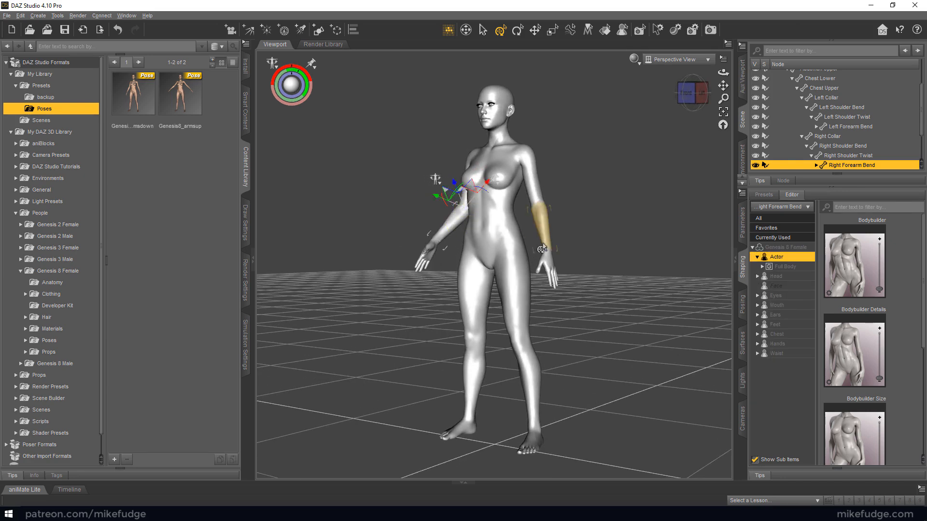
{"action": "left_click", "coordinate": [528, 221]}
{"action": "left_click_drag", "start_coordinate": [522, 201], "coordinate": [520, 201]}
Select the whole figure and save its pose as a pose preset named Genesis8_elbowbend, accepting the current-frame-only option
{"action": "left_click", "coordinate": [395, 174]}
{"action": "mouse_move", "coordinate": [692, 93]}
{"action": "left_mouse_down"}
{"action": "mouse_move", "coordinate": [676, 94]}
{"action": "mouse_move", "coordinate": [695, 99]}
{"action": "left_mouse_up"}
{"action": "left_click", "coordinate": [491, 204]}
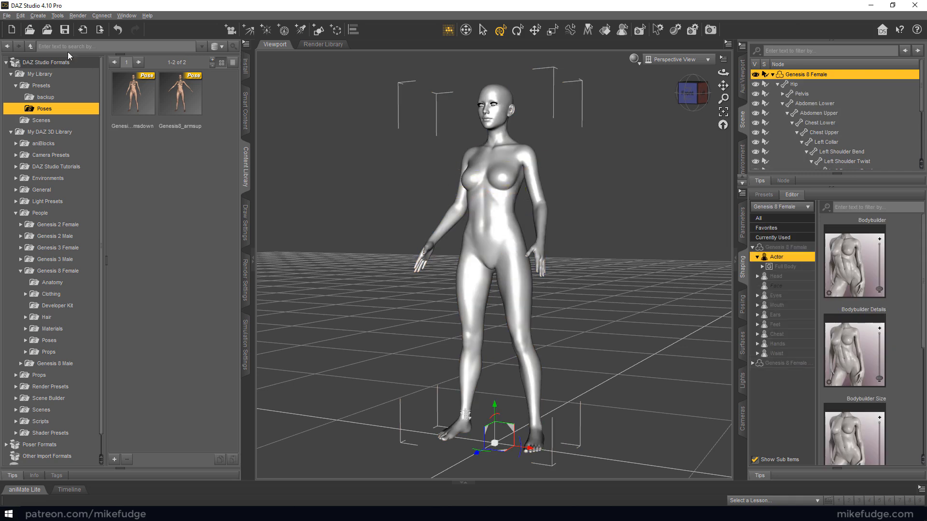
{"action": "left_click", "coordinate": [7, 15]}
{"action": "mouse_move", "coordinate": [31, 85]}
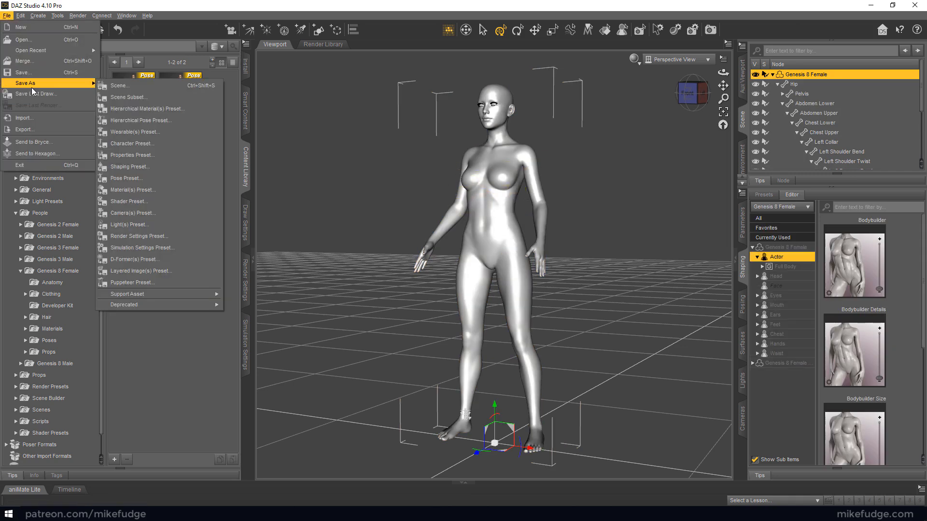
{"action": "left_click", "coordinate": [138, 179]}
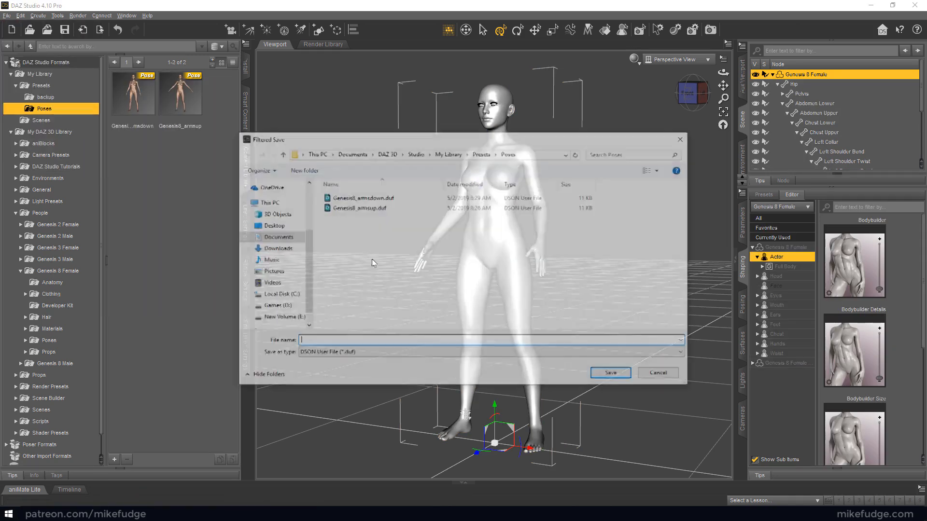
{"action": "type", "text": "Ge"}
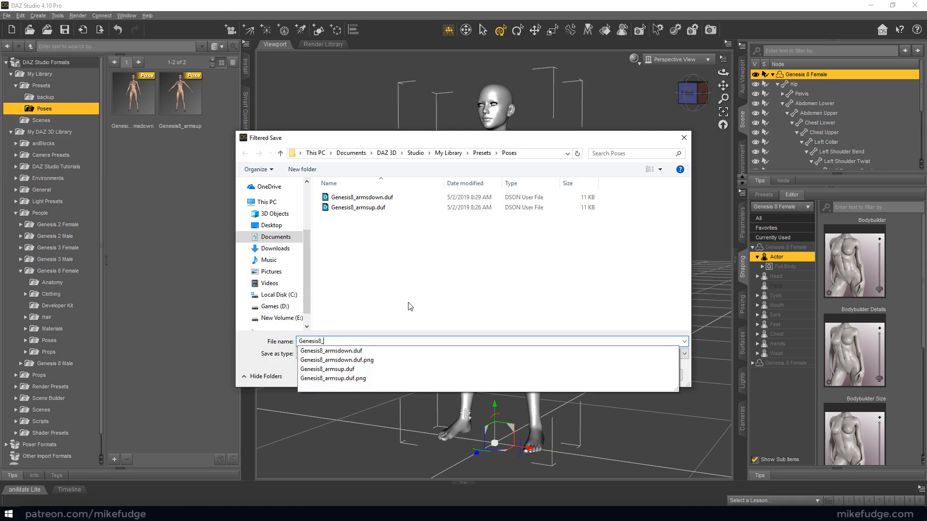
{"action": "type", "text": "nesis8_elbow"}
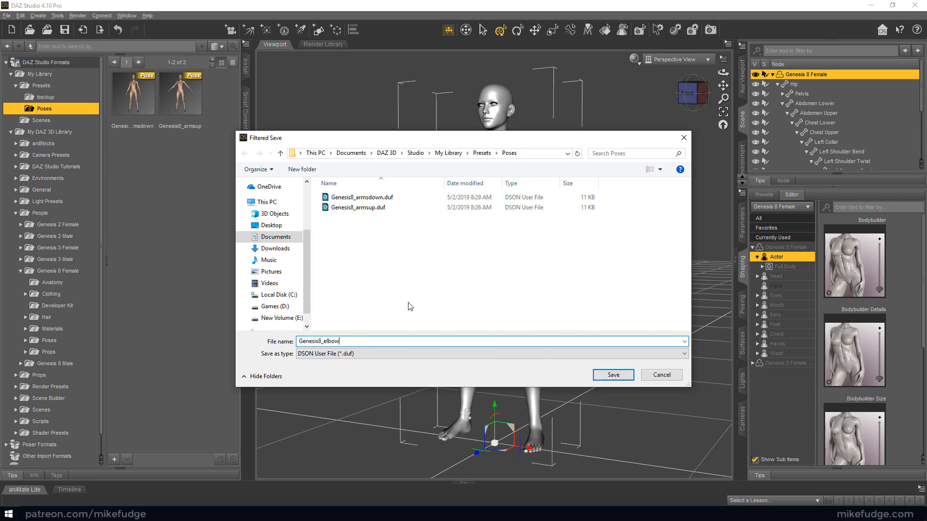
{"action": "key", "text": "Return"}
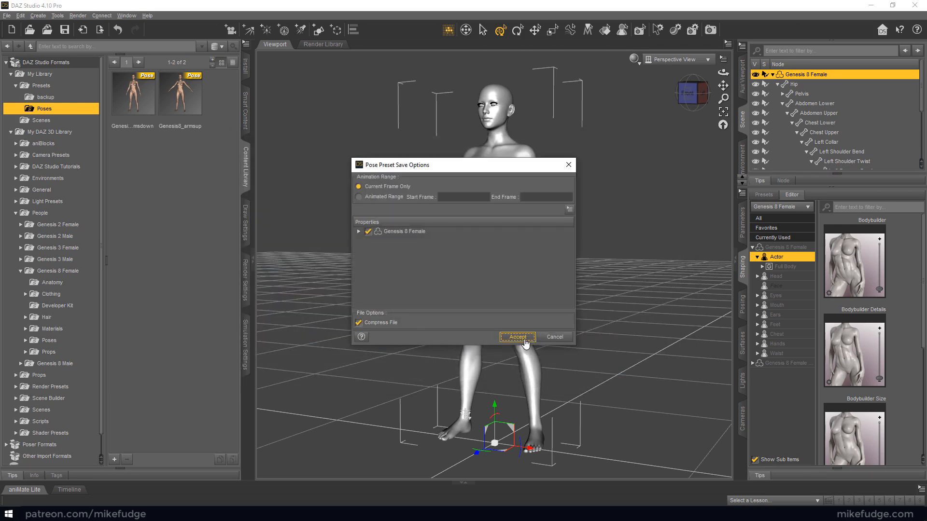
{"action": "left_click", "coordinate": [512, 340]}
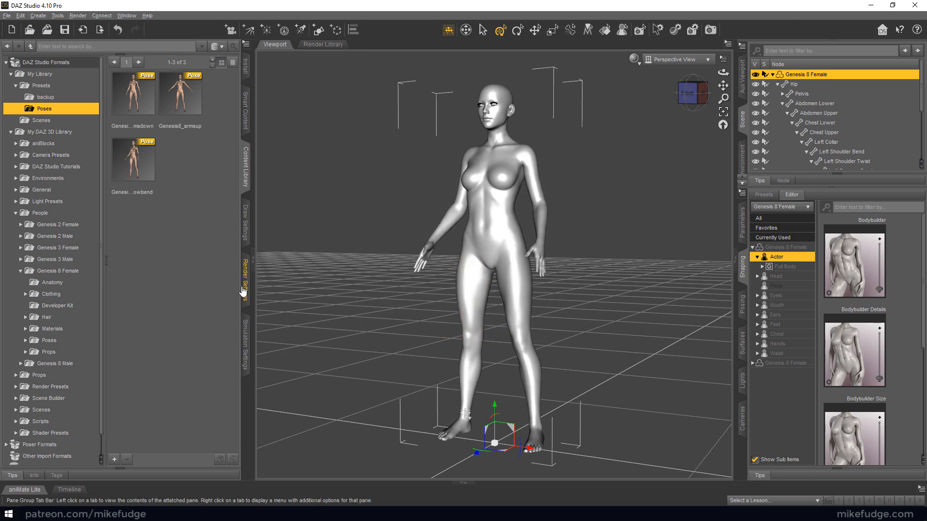
Apply the saved arms-up, elbow-bend and arms-down poses to the figure in turn, ending on Genesis8_armsup
{"action": "double_click", "coordinate": [161, 118]}
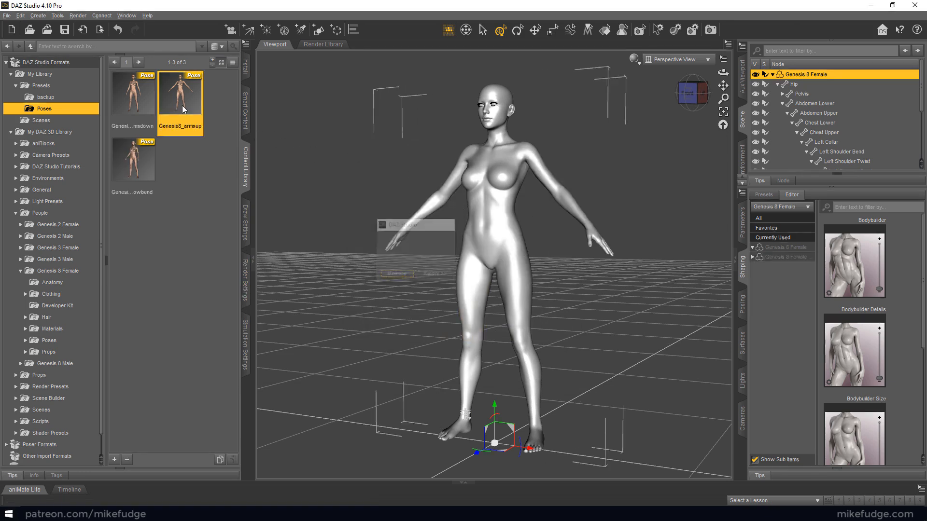
{"action": "double_click", "coordinate": [133, 161]}
{"action": "double_click", "coordinate": [150, 115]}
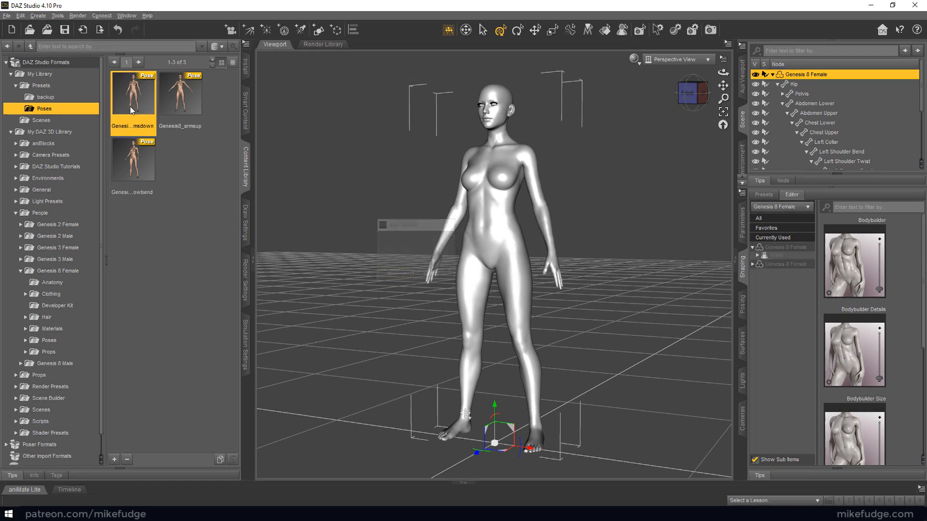
{"action": "double_click", "coordinate": [186, 115]}
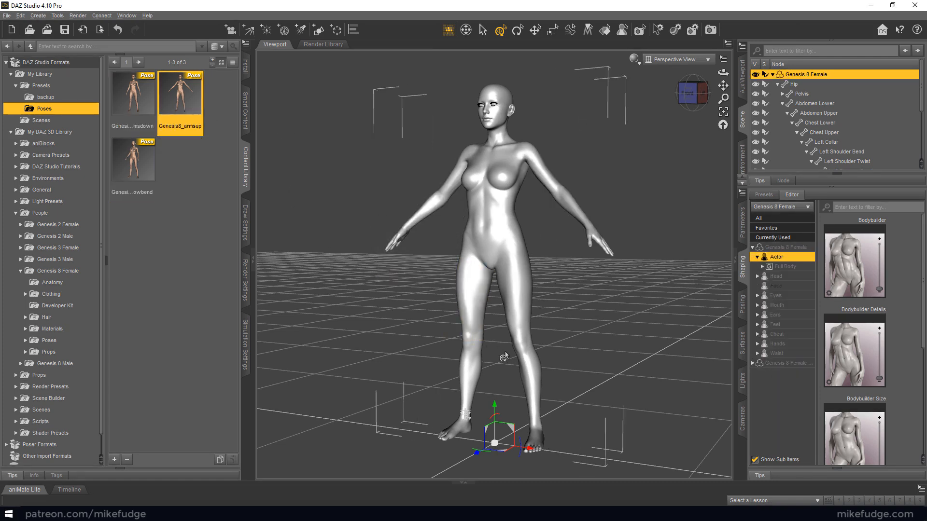
Bend the figure's left shin backward at the knee
{"action": "left_click", "coordinate": [520, 367]}
{"action": "left_click_drag", "start_coordinate": [427, 340], "coordinate": [451, 367]}
{"action": "middle_click_drag", "start_coordinate": [453, 367], "coordinate": [438, 387]}
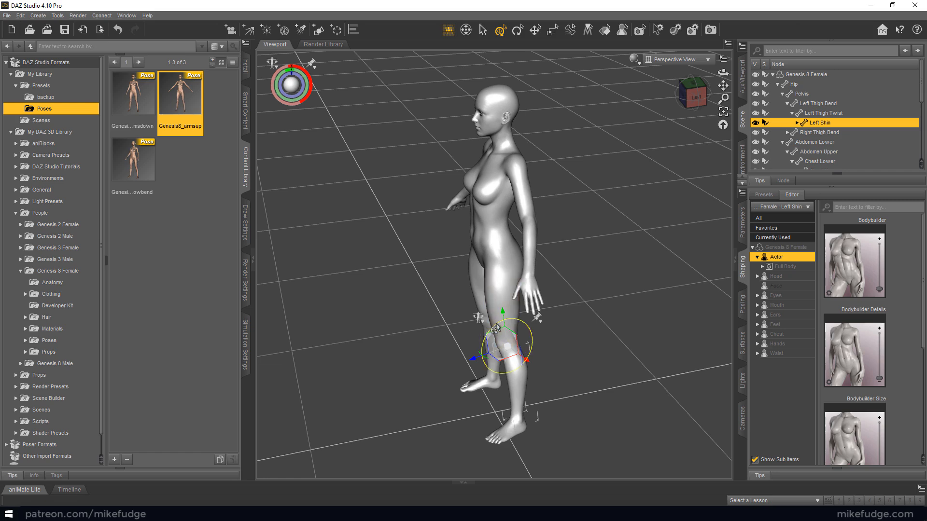
{"action": "left_click_drag", "start_coordinate": [496, 328], "coordinate": [484, 333]}
{"action": "middle_click_drag", "start_coordinate": [443, 334], "coordinate": [438, 354]}
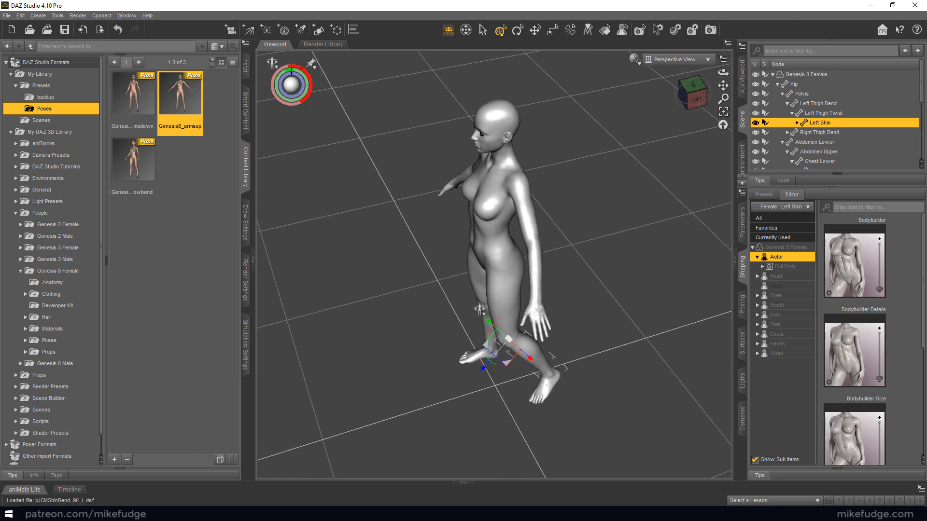
Bend the figure's right shin backward at the knee to match the left leg
{"action": "middle_click_drag", "start_coordinate": [409, 427], "coordinate": [430, 398]}
{"action": "left_click", "coordinate": [473, 374]}
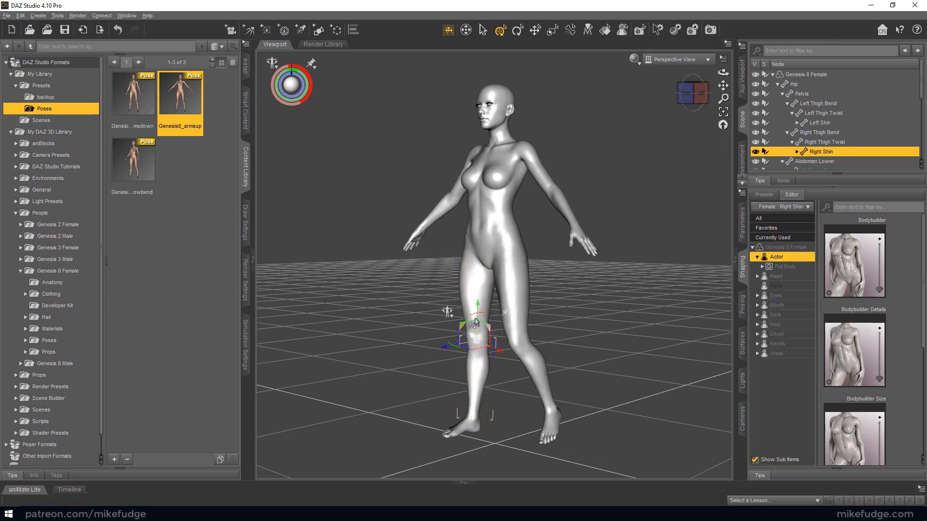
{"action": "left_click_drag", "start_coordinate": [474, 323], "coordinate": [464, 325]}
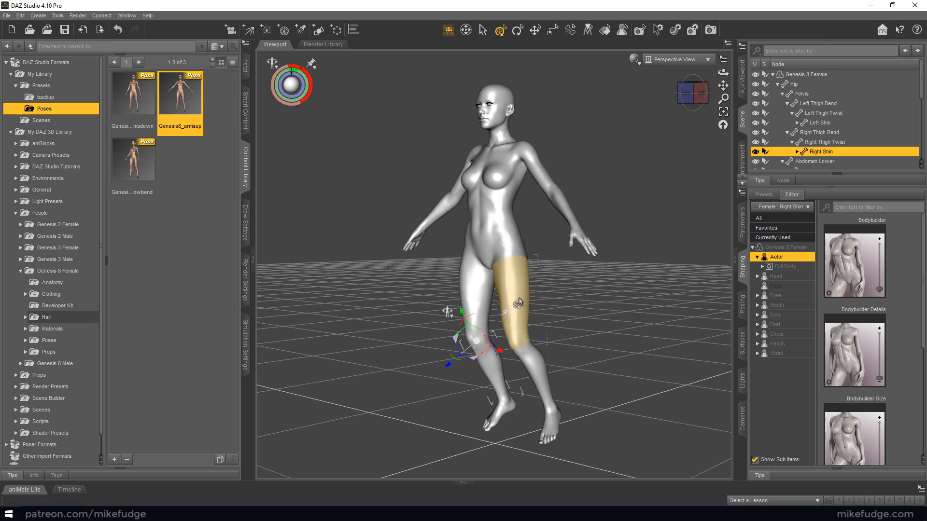
Select the whole figure and save its bent-knee pose as a pose preset named Genesis8_legsbend, covering the current frame only
{"action": "left_click", "coordinate": [378, 298]}
{"action": "middle_click_drag", "start_coordinate": [343, 308], "coordinate": [337, 316]}
{"action": "left_click", "coordinate": [497, 260]}
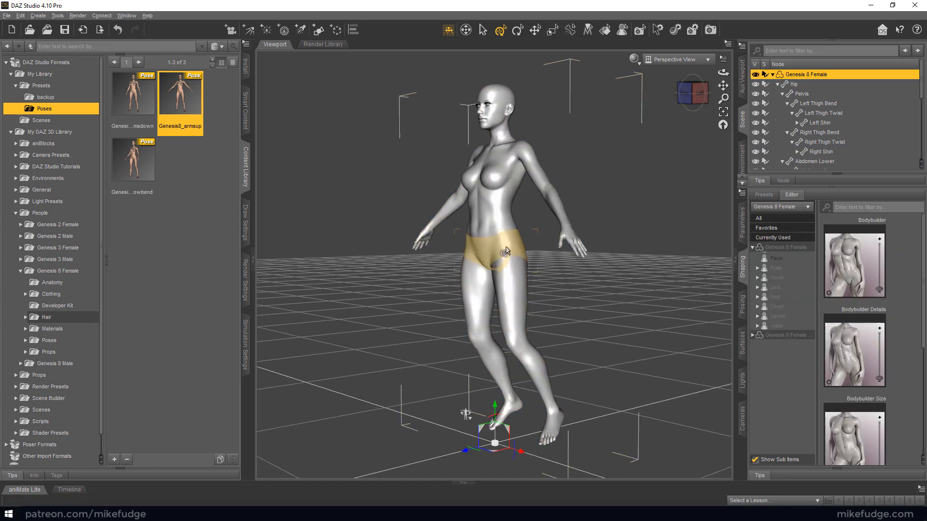
{"action": "left_click", "coordinate": [6, 16]}
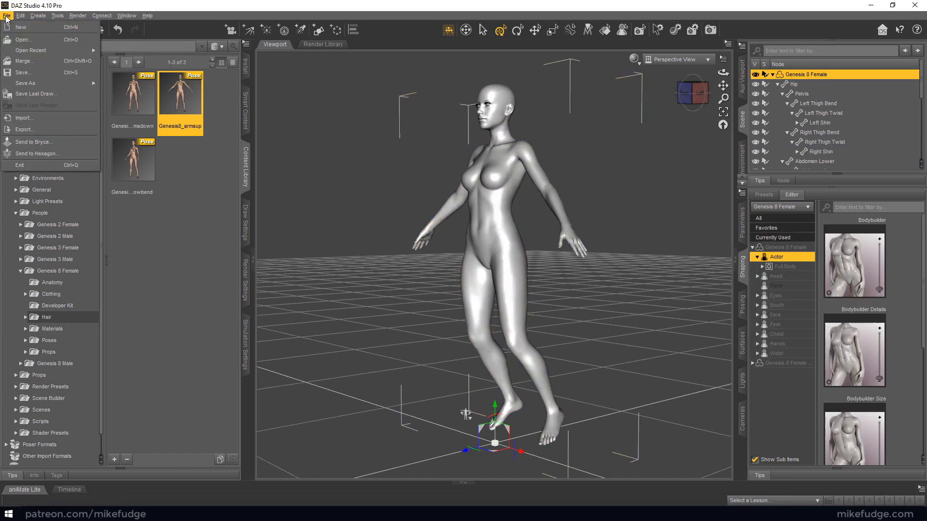
{"action": "mouse_move", "coordinate": [29, 84]}
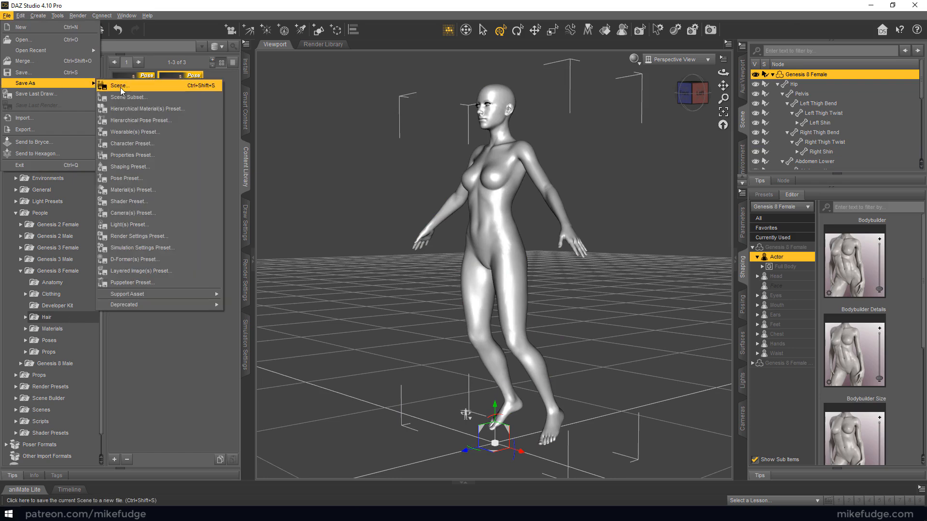
{"action": "left_click", "coordinate": [129, 178]}
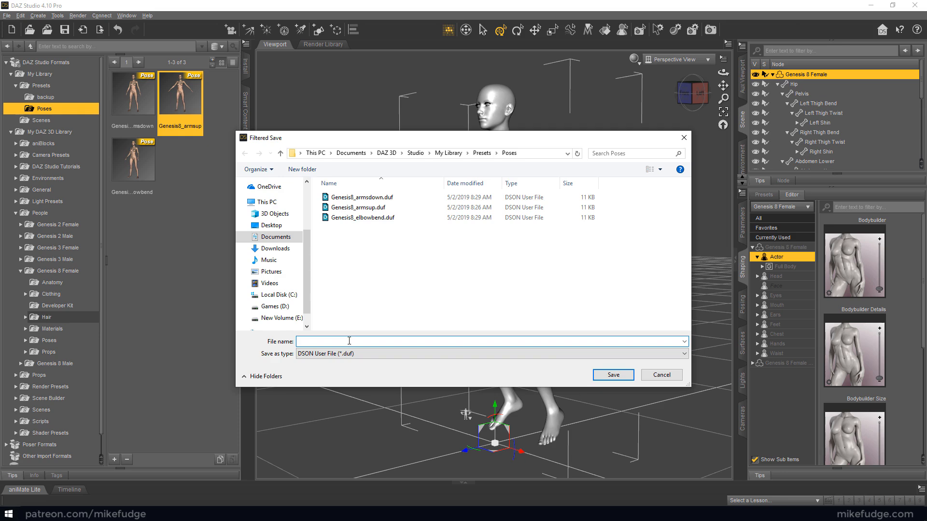
{"action": "type", "text": "Genesis8_"}
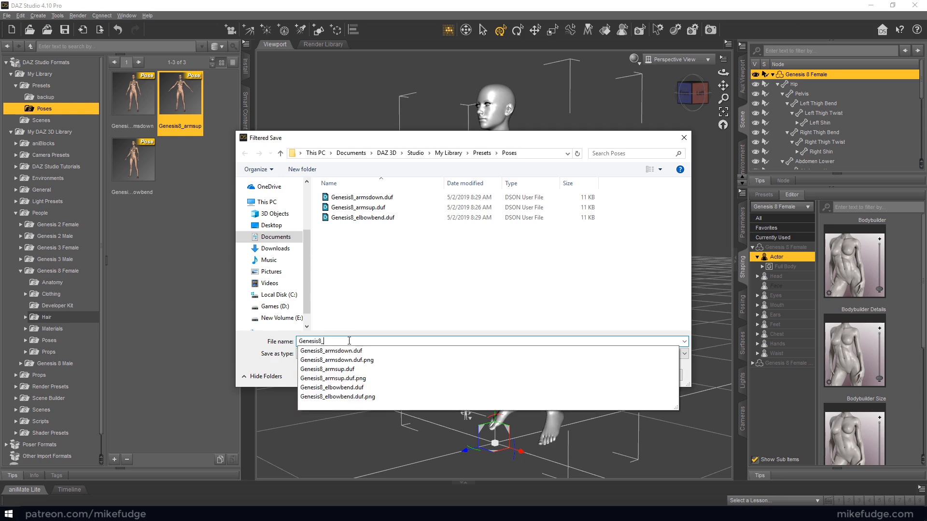
{"action": "type", "text": "le"}
{"action": "key", "text": "Return"}
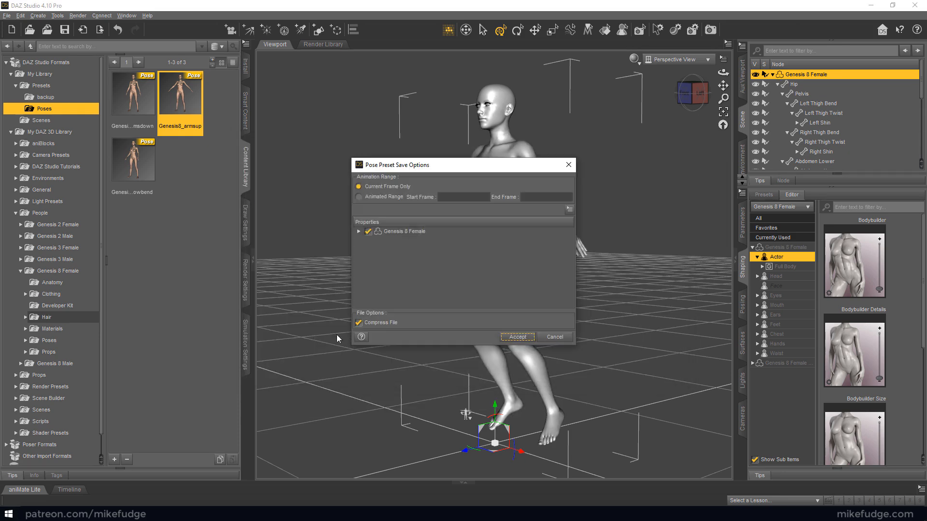
{"action": "left_click", "coordinate": [517, 337]}
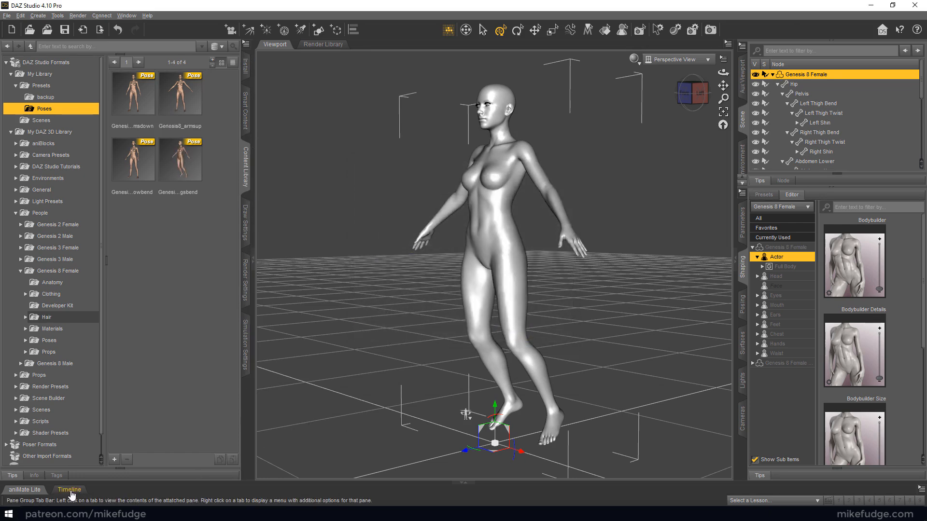
Show the aniMate Lite timeline for the figure and leave Studio Keys display enabled
{"action": "left_click", "coordinate": [24, 490]}
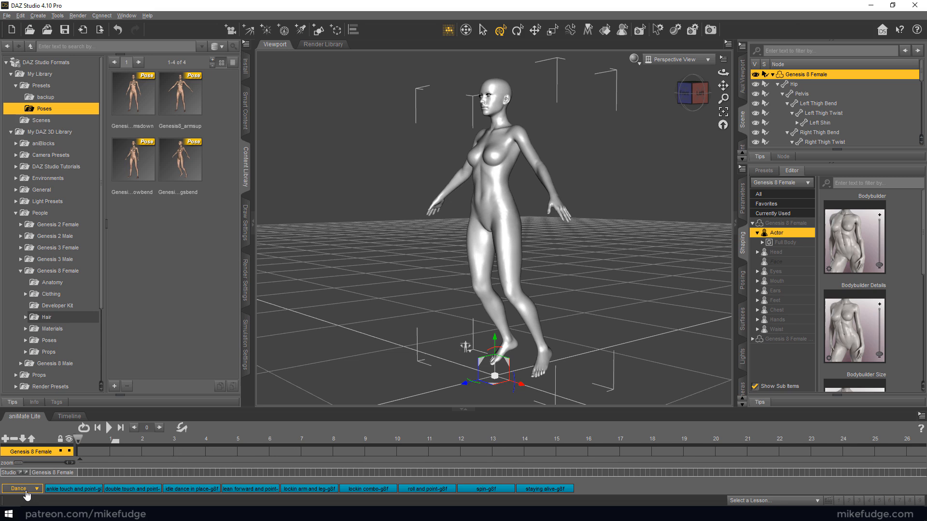
{"action": "right_click", "coordinate": [33, 426]}
{"action": "left_click", "coordinate": [43, 449]}
{"action": "right_click", "coordinate": [47, 431]}
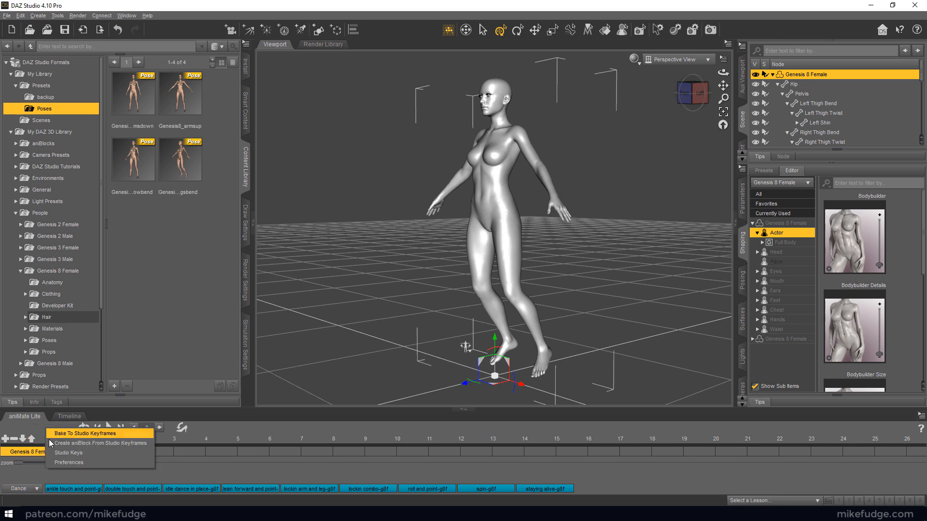
{"action": "left_click", "coordinate": [56, 453]}
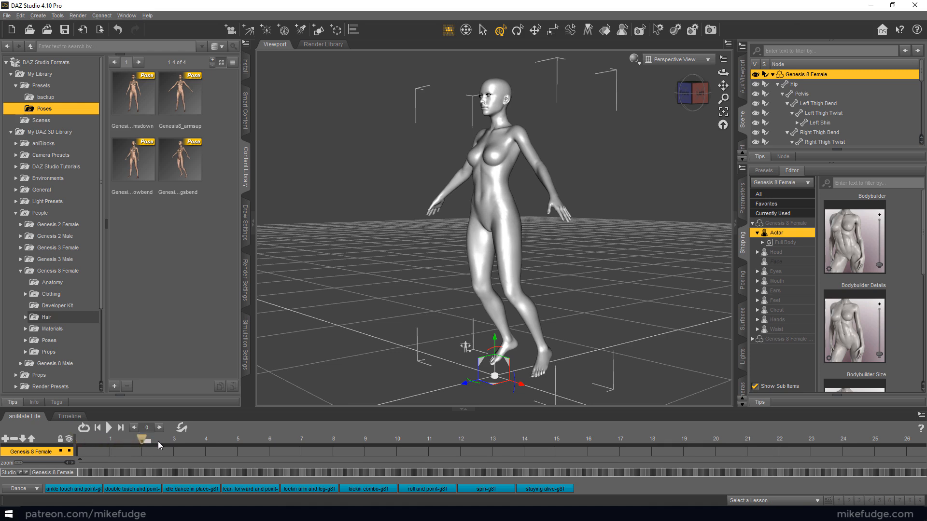
Apply the Genesis8_armsup pose to the figure at frame 0 of the aniMate Lite timeline
{"action": "left_click_drag", "start_coordinate": [178, 448], "coordinate": [77, 452]}
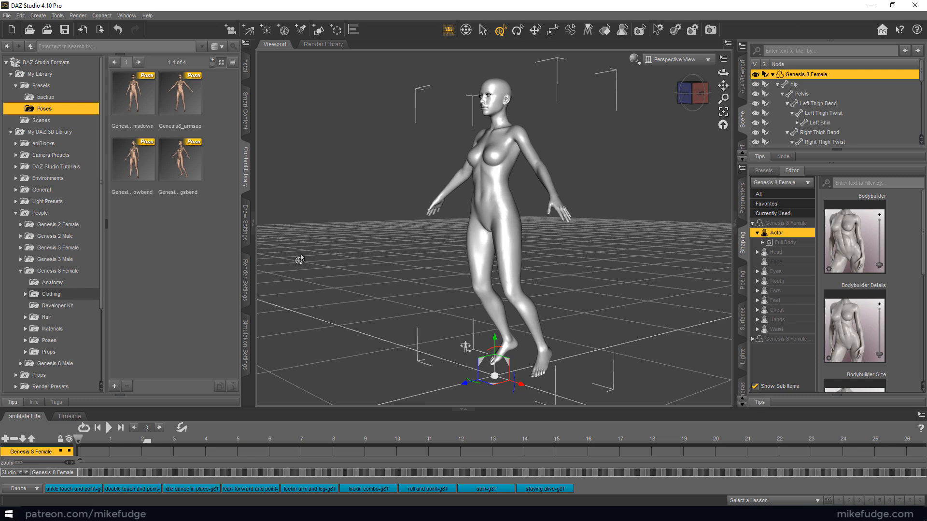
{"action": "left_click", "coordinate": [492, 198]}
{"action": "double_click", "coordinate": [175, 97]}
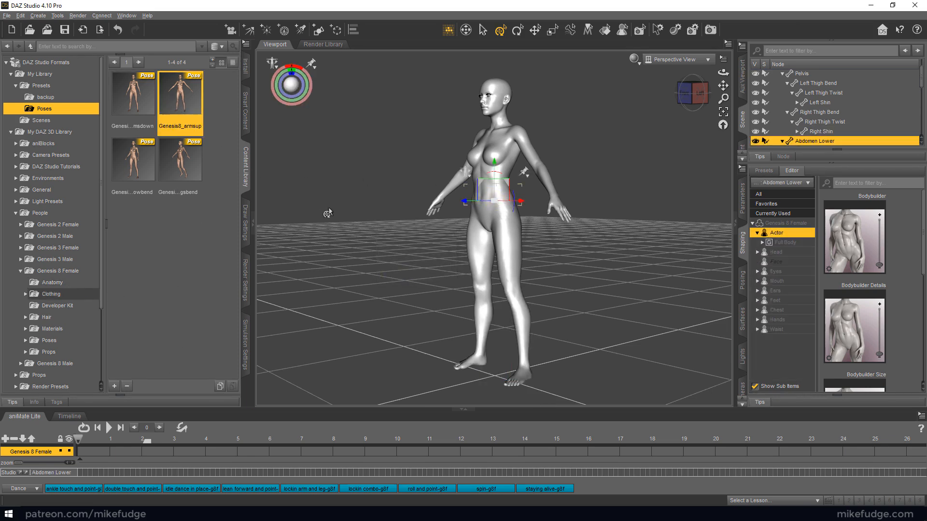
{"action": "middle_click_drag", "start_coordinate": [354, 233], "coordinate": [391, 243]}
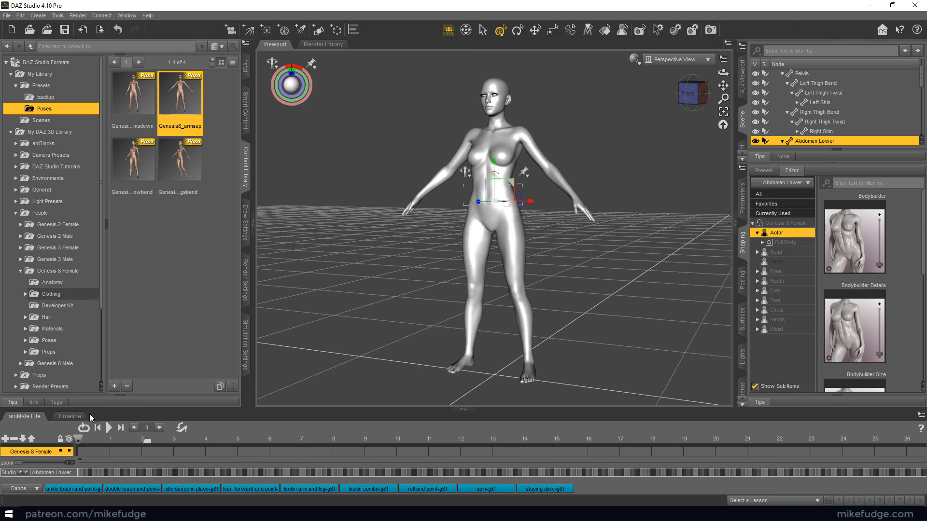
Key the Genesis8_armsdown pose at 1 second and Genesis8_armsup at 2 seconds, and return the playhead to the start
{"action": "left_click", "coordinate": [109, 438]}
{"action": "double_click", "coordinate": [144, 101]}
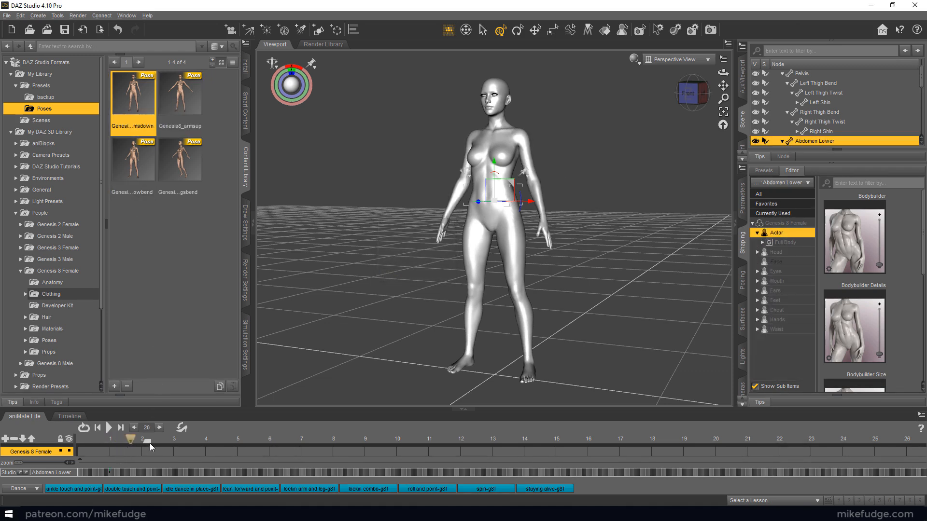
{"action": "double_click", "coordinate": [186, 108]}
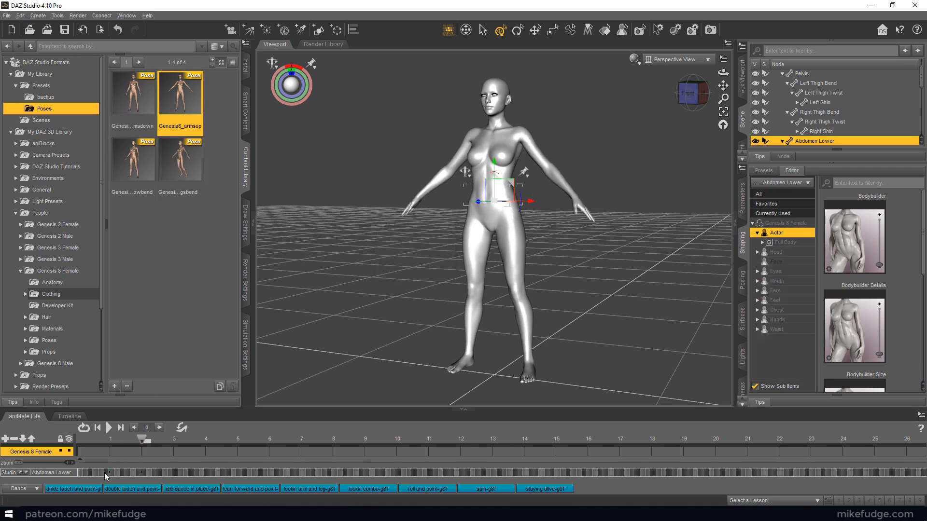
{"action": "left_click_drag", "start_coordinate": [140, 440], "coordinate": [78, 440]}
Bake the figure's aniMate animation to Studio keyframes and accept the transfer to the timeline
{"action": "right_click", "coordinate": [39, 426]}
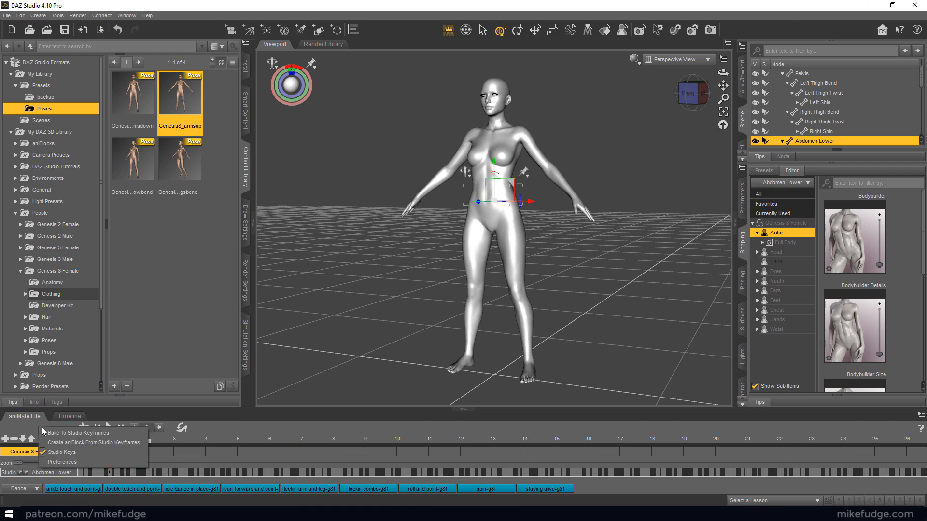
{"action": "left_click", "coordinate": [53, 434]}
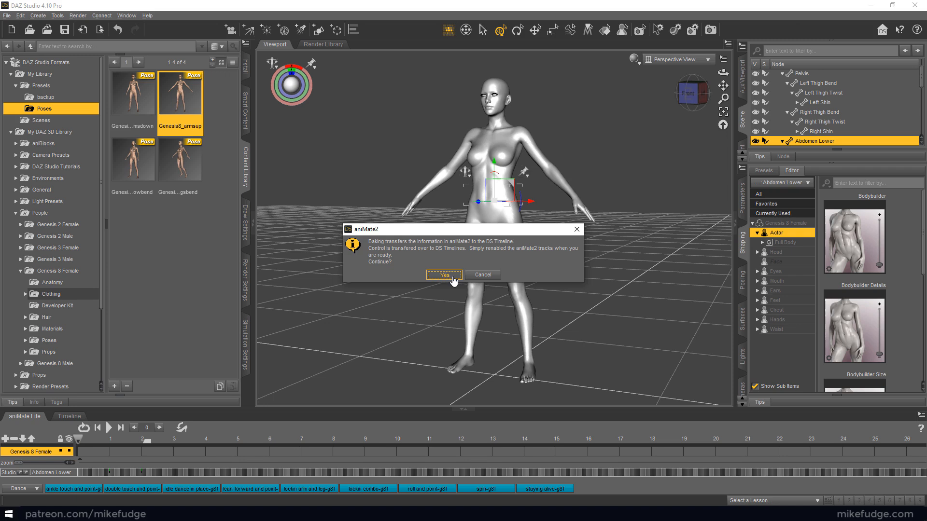
{"action": "left_click", "coordinate": [452, 277]}
Check the baked keys on the standard Timeline by scrubbing from frame 30 to frame 0, and return to aniMate Lite
{"action": "left_click", "coordinate": [72, 420]}
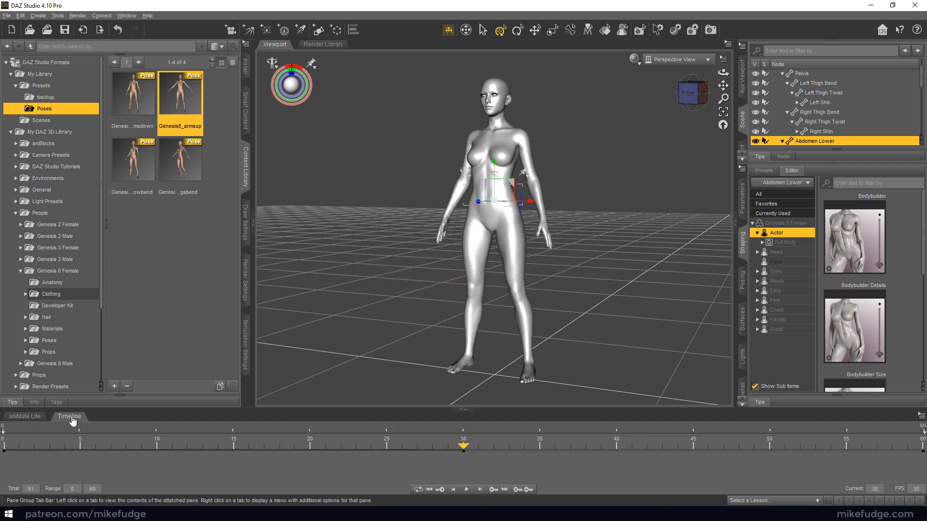
{"action": "left_click_drag", "start_coordinate": [462, 445], "coordinate": [5, 452]}
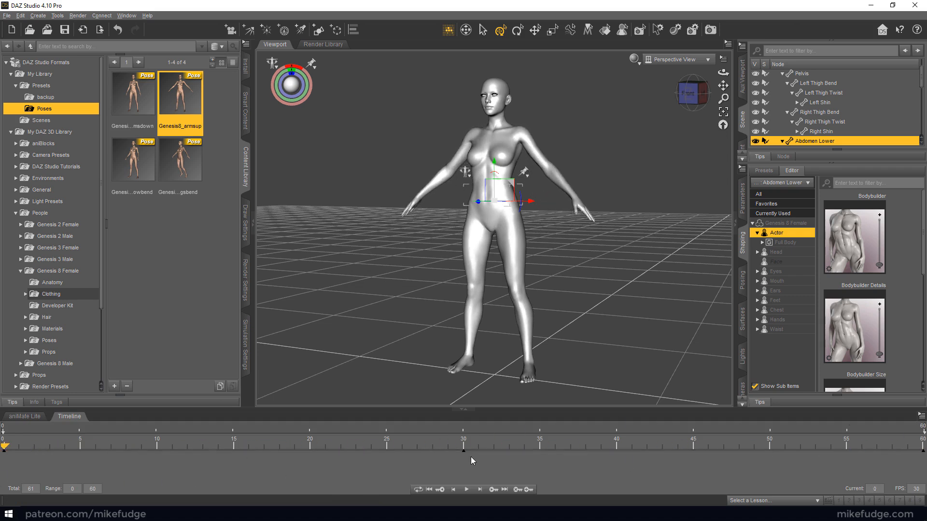
{"action": "left_click_drag", "start_coordinate": [465, 456], "coordinate": [321, 454]}
{"action": "left_click", "coordinate": [16, 418]}
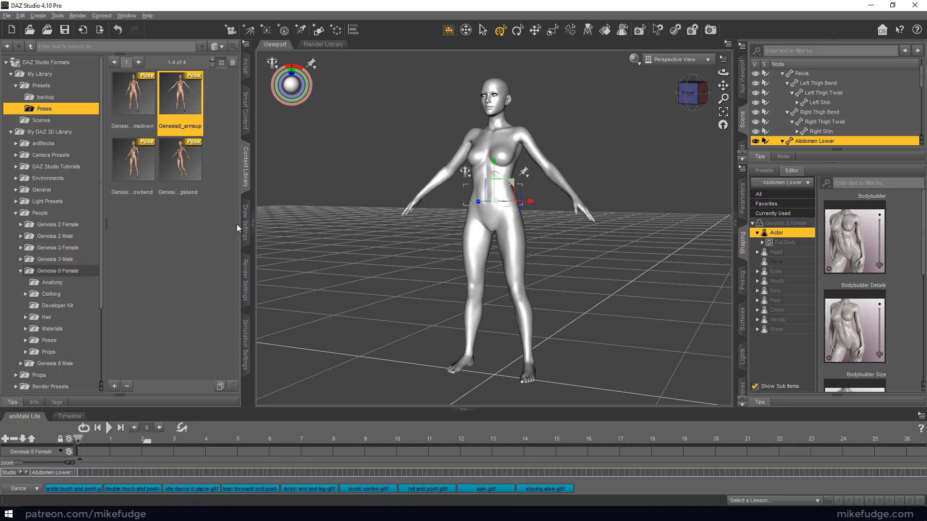
Select the whole Genesis 8 Female figure and export it as a COLLADA file named Genesis8_armsupdown in the daz folder
{"action": "left_click", "coordinate": [411, 182]}
{"action": "left_click", "coordinate": [508, 158]}
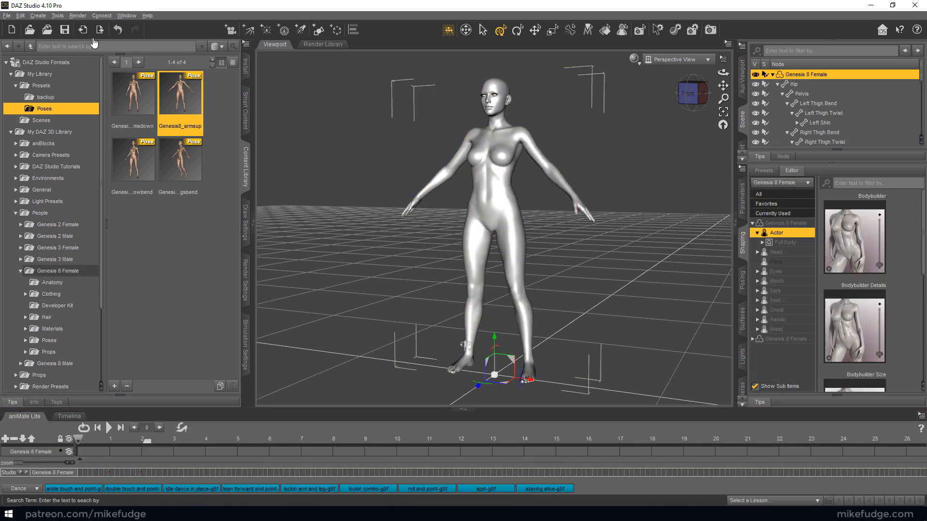
{"action": "left_click", "coordinate": [7, 16]}
{"action": "left_click", "coordinate": [23, 129]}
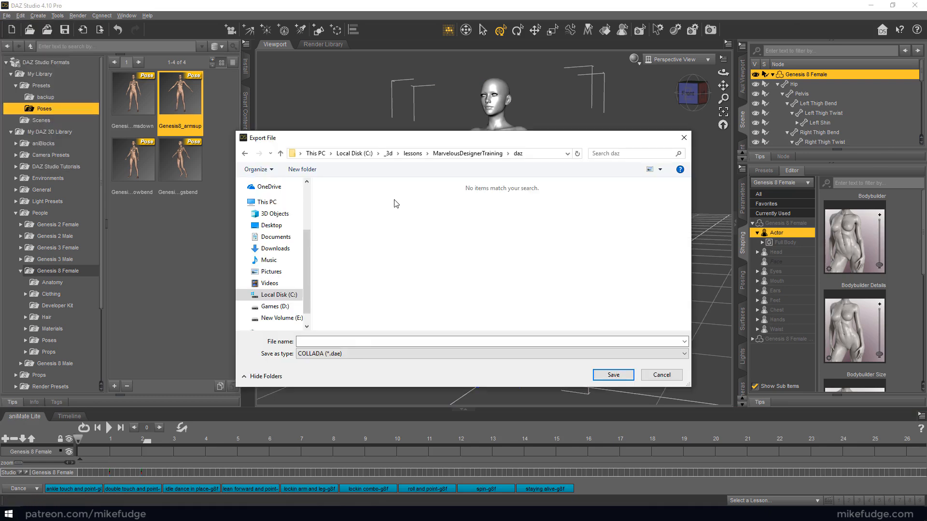
{"action": "left_click", "coordinate": [355, 342]}
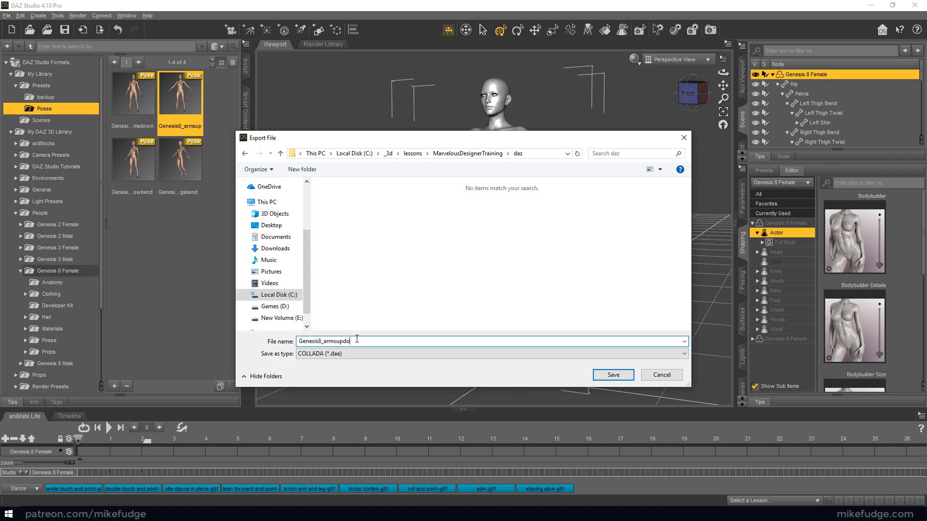
{"action": "key", "text": "Return"}
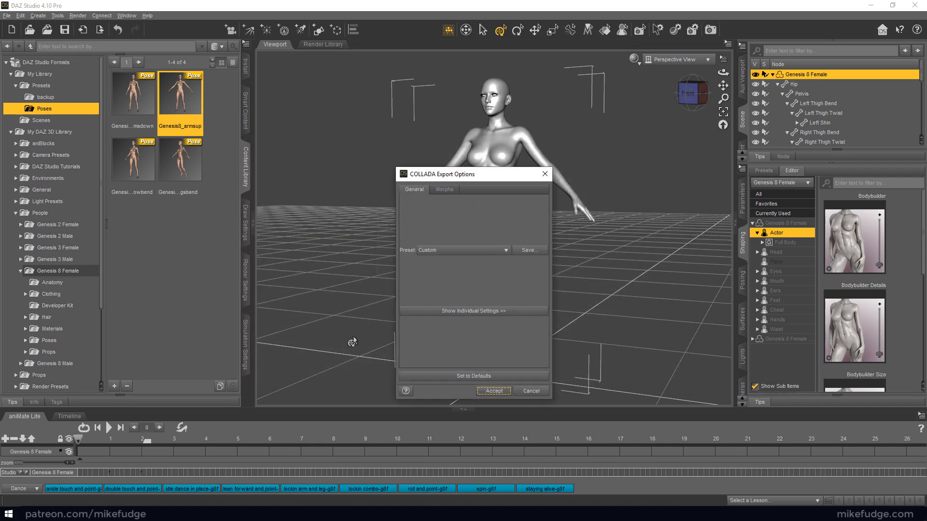
Expand the individual COLLADA export settings and enable Animation, Include transformations and Include morphs
{"action": "left_click", "coordinate": [479, 311]}
{"action": "left_click_drag", "start_coordinate": [458, 178], "coordinate": [311, 158]}
{"action": "left_click", "coordinate": [295, 169]}
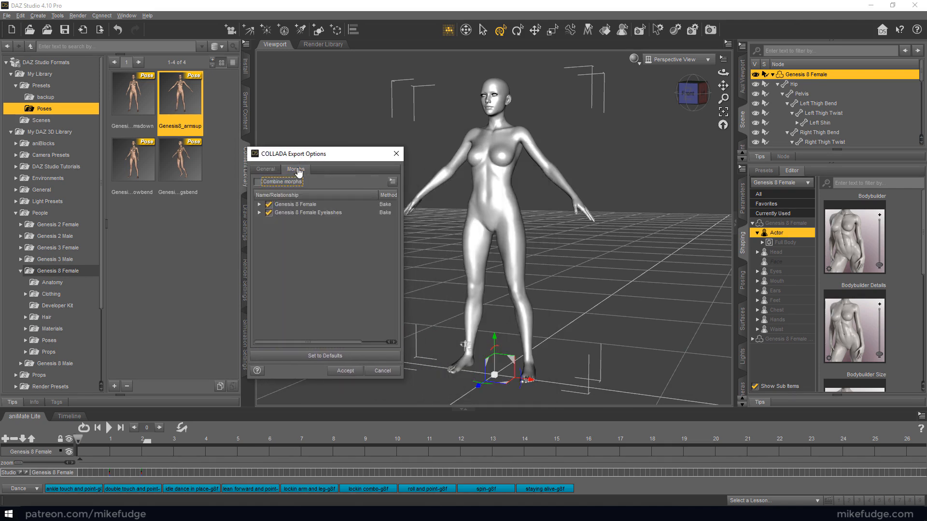
{"action": "left_click", "coordinate": [266, 169]}
{"action": "left_click", "coordinate": [259, 305]}
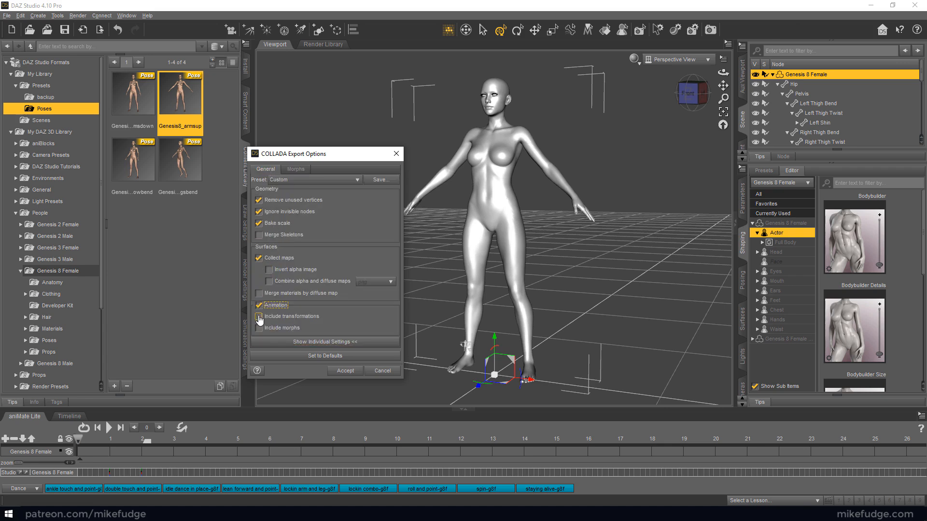
{"action": "left_click", "coordinate": [258, 317]}
{"action": "left_click", "coordinate": [258, 328]}
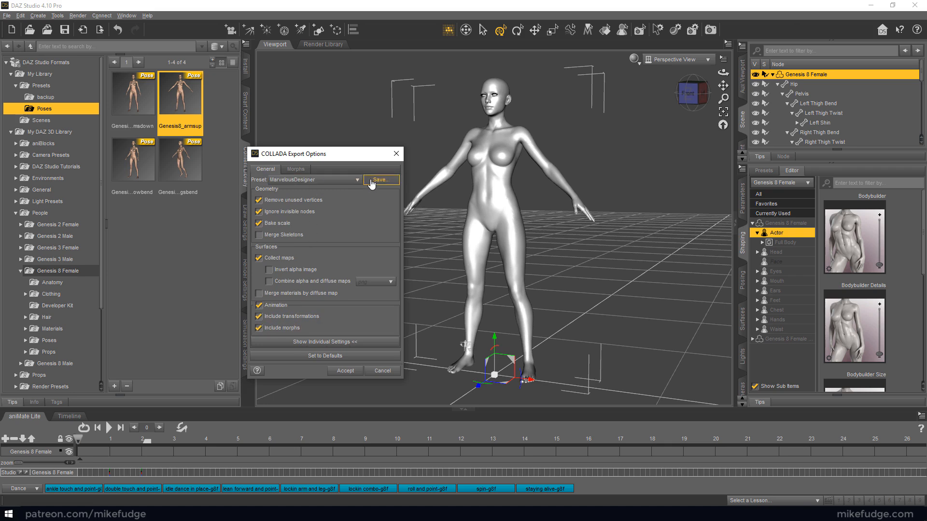
Save the COLLADA export settings as a new user preset and run the export with Collect maps turned off
{"action": "left_click", "coordinate": [371, 181]}
{"action": "type", "text": "Marves"}
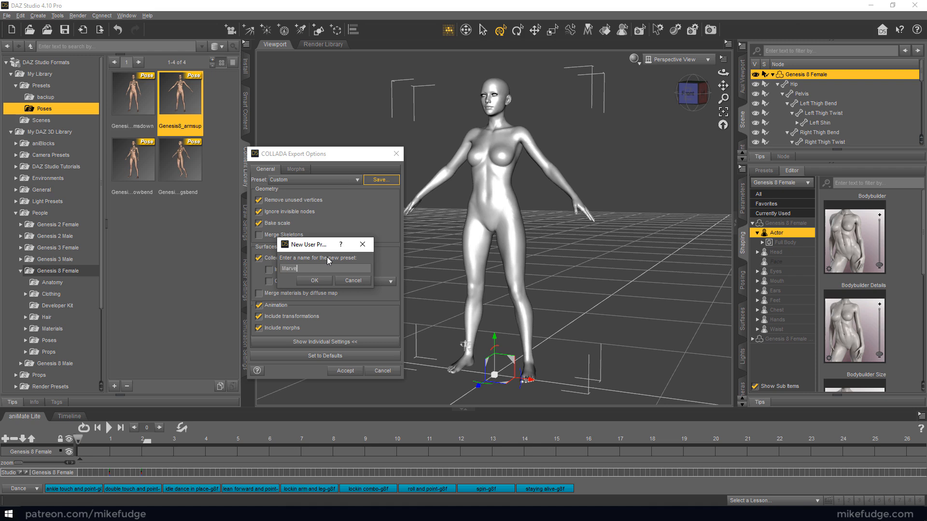
{"action": "key", "text": "Return"}
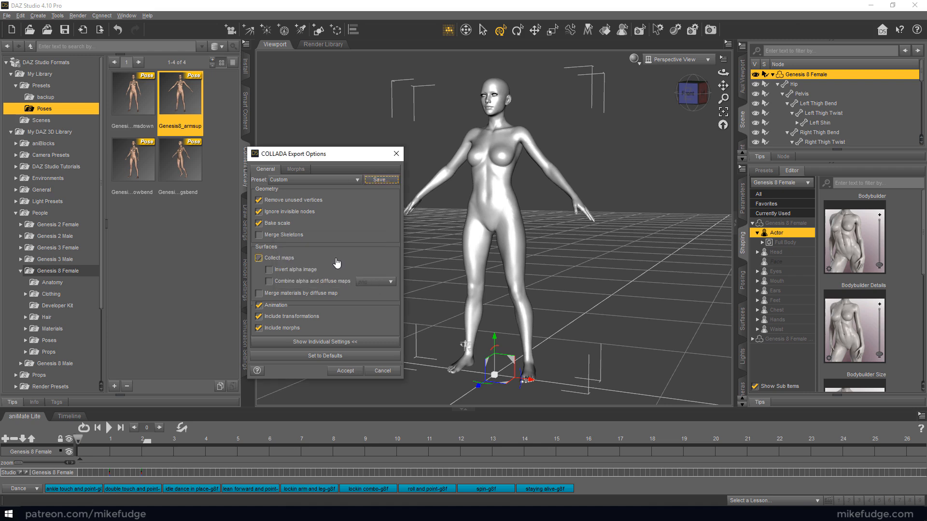
{"action": "left_click", "coordinate": [345, 370]}
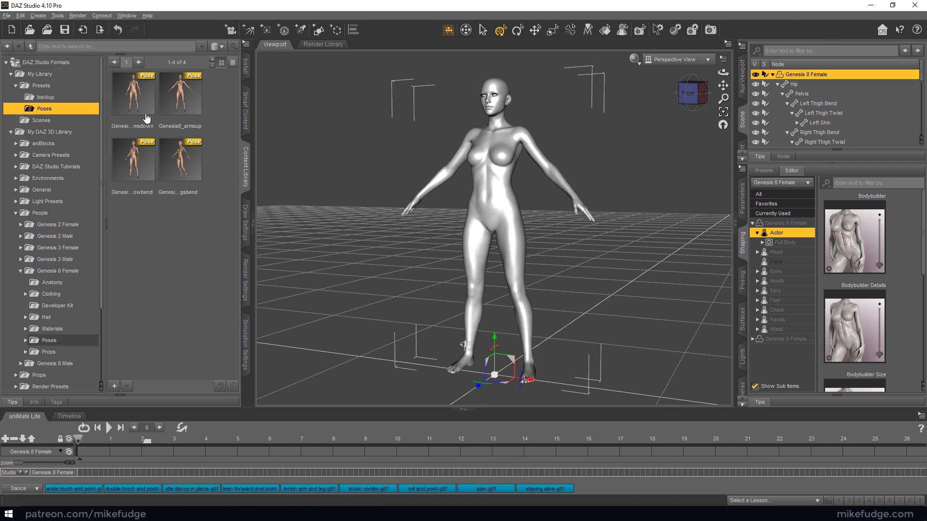
Rekey the animation with Genesis8_armsdown at the start, Genesis8_elbowbend at 1 second and Genesis8_armsdown at 2 seconds, and rewind to frame 0
{"action": "left_click", "coordinate": [180, 96]}
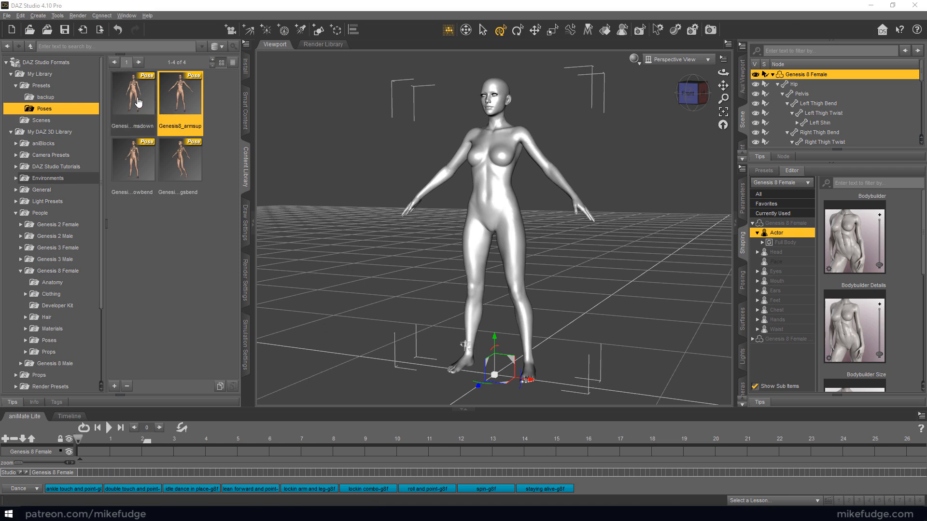
{"action": "double_click", "coordinate": [139, 102]}
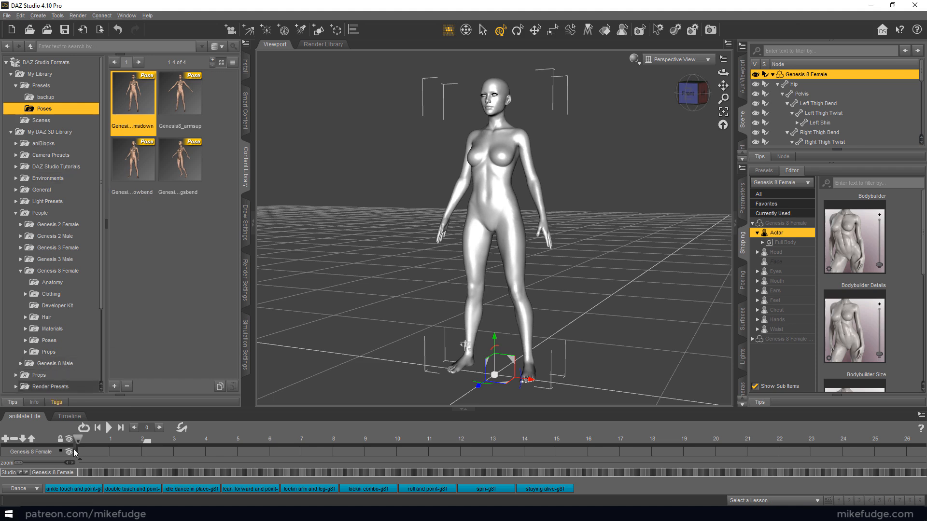
{"action": "left_click_drag", "start_coordinate": [78, 440], "coordinate": [110, 442]}
{"action": "double_click", "coordinate": [137, 184]}
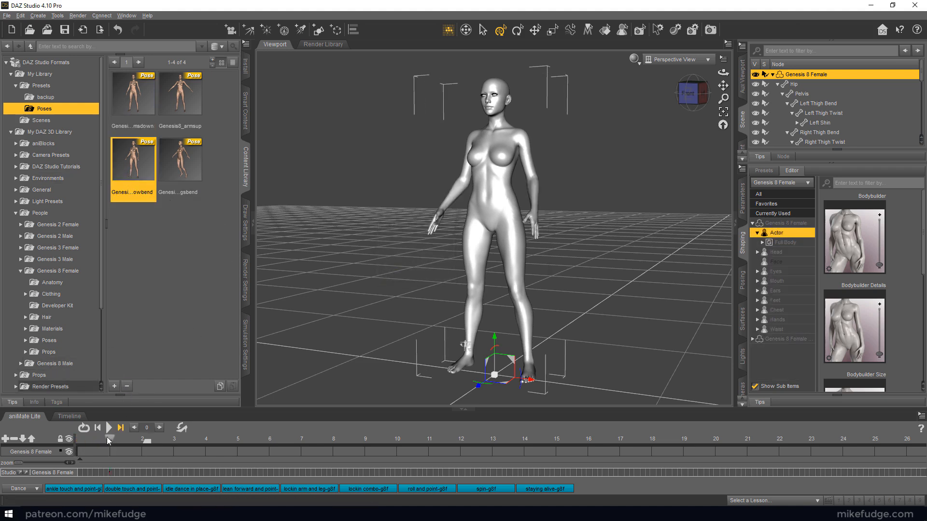
{"action": "left_click_drag", "start_coordinate": [109, 441], "coordinate": [142, 443]}
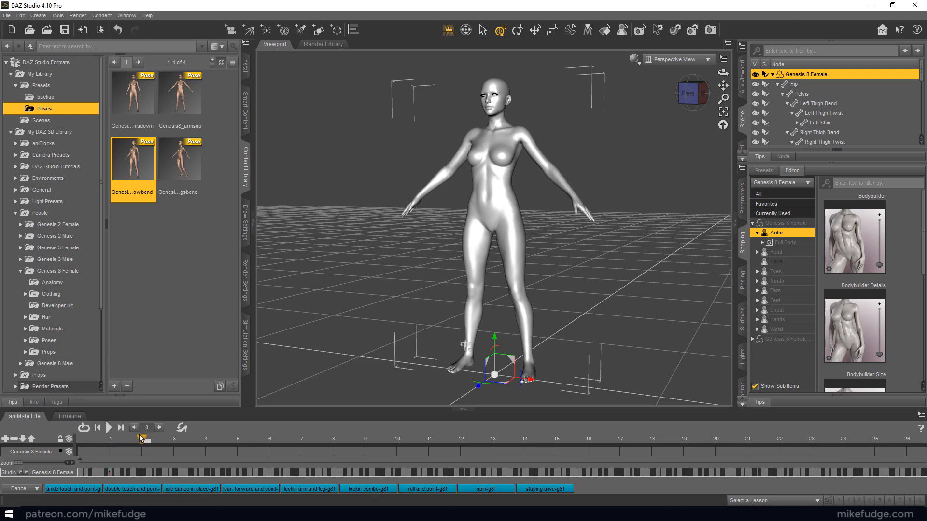
{"action": "double_click", "coordinate": [135, 96]}
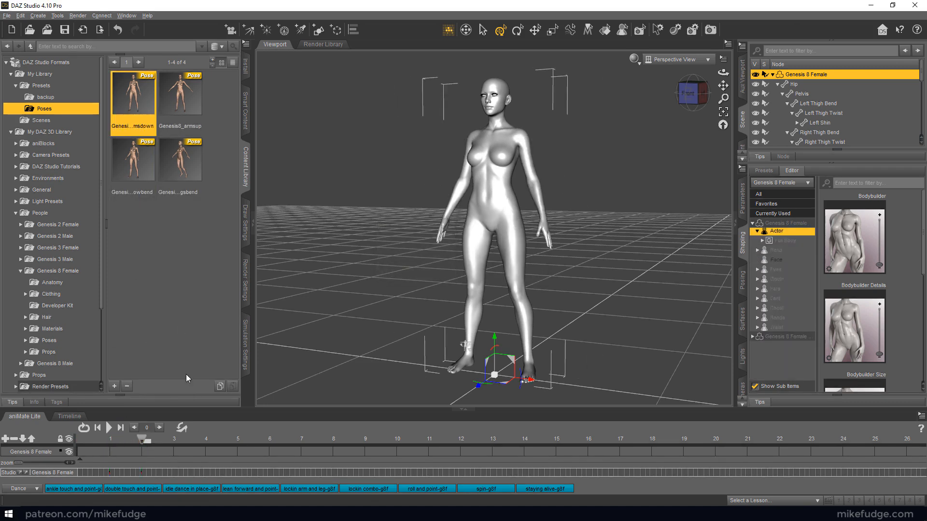
{"action": "left_click_drag", "start_coordinate": [140, 439], "coordinate": [55, 442]}
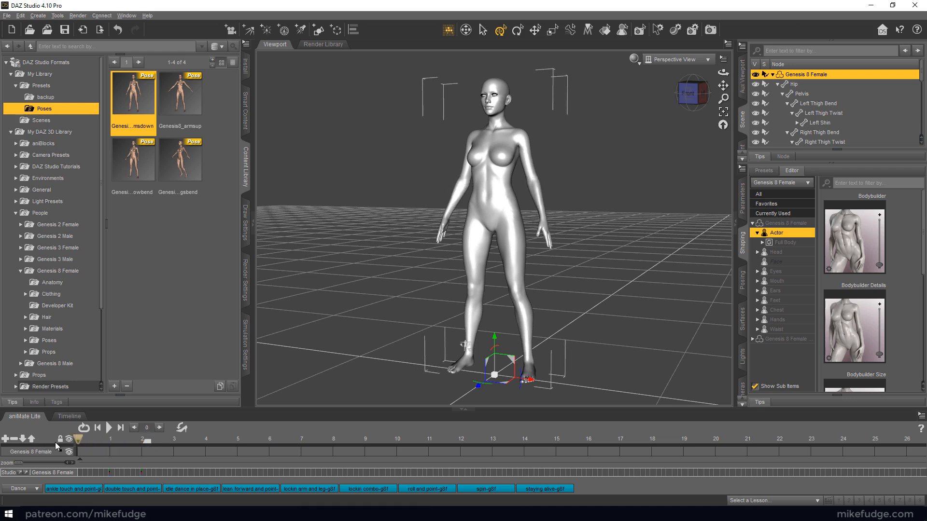
Export the figure as a COLLADA file named Genesis8_armsdown_elbowbend in the daz folder
{"action": "left_click", "coordinate": [7, 16]}
{"action": "left_click", "coordinate": [28, 133]}
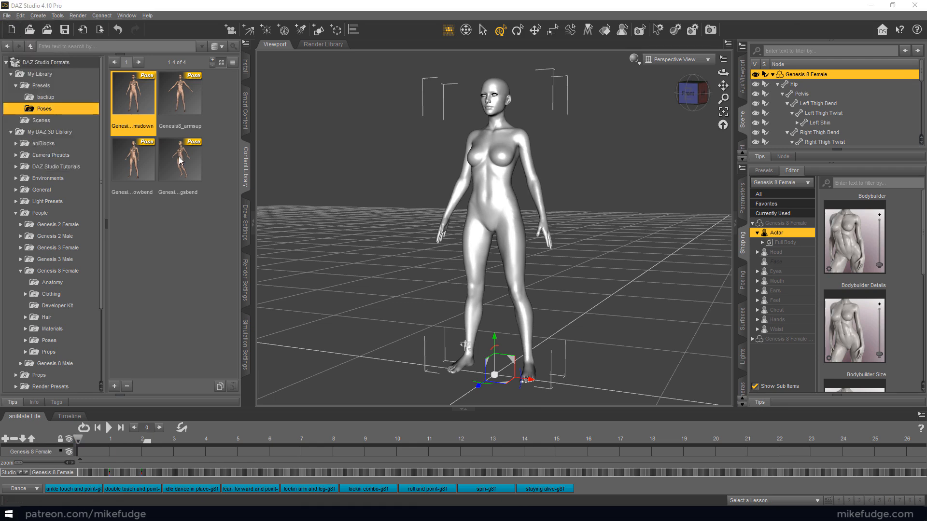
{"action": "left_click", "coordinate": [393, 228]}
{"action": "left_click", "coordinate": [340, 341]}
{"action": "left_click_drag", "start_coordinate": [340, 341], "coordinate": [464, 326]}
{"action": "type", "text": "down_"}
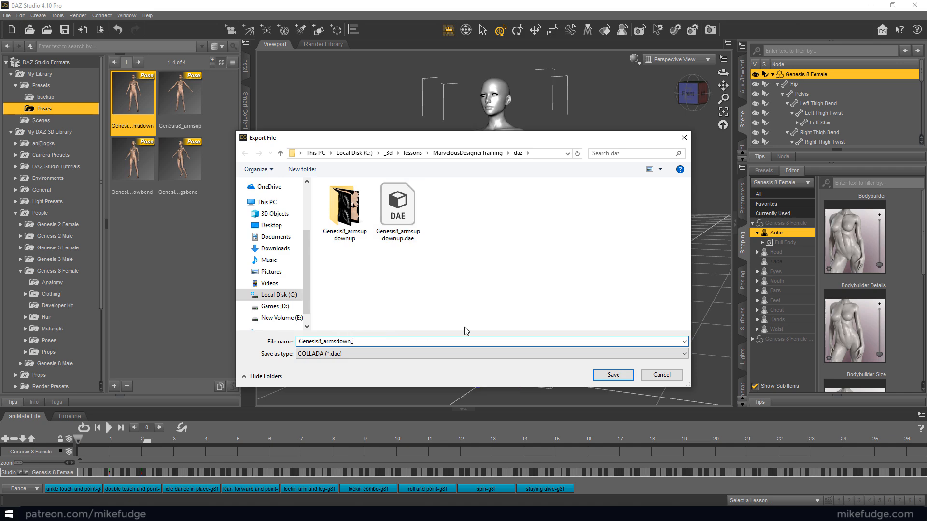
{"action": "type", "text": "elbowbend"}
{"action": "key", "text": "Return"}
Apply the MarvelousDesigner preset in the COLLADA export options and run the elbow-bend export
{"action": "left_click", "coordinate": [333, 231]}
{"action": "left_click", "coordinate": [325, 261]}
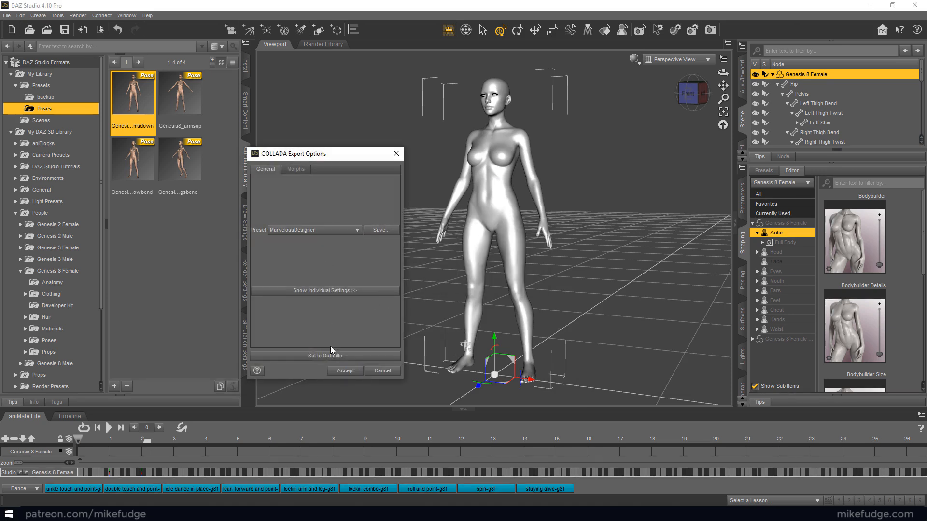
{"action": "left_click", "coordinate": [345, 371]}
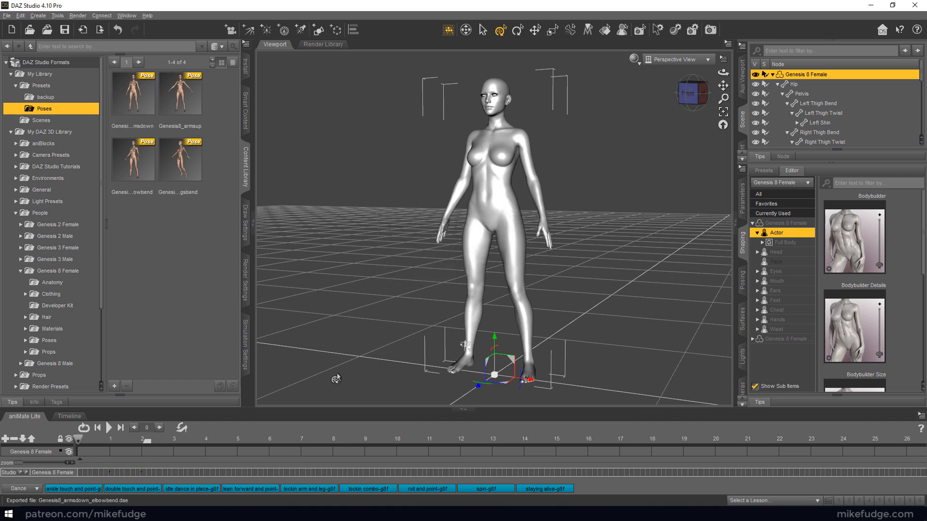
Delete the animated figure from the scene and load a fresh Genesis 8 Basic Female
{"action": "left_click_drag", "start_coordinate": [180, 97], "coordinate": [284, 99]}
{"action": "left_click", "coordinate": [338, 131]}
{"action": "left_click", "coordinate": [484, 168]}
{"action": "key", "text": "Delete"}
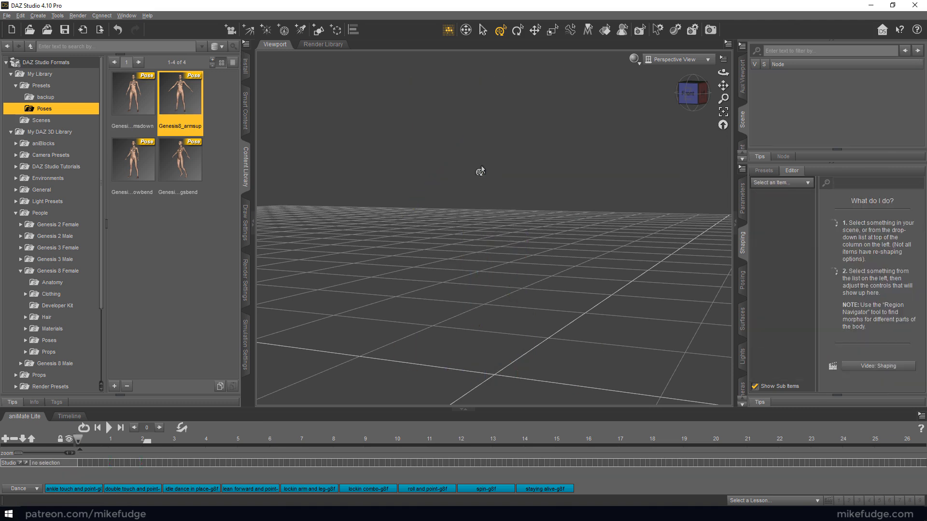
{"action": "left_click", "coordinate": [67, 273]}
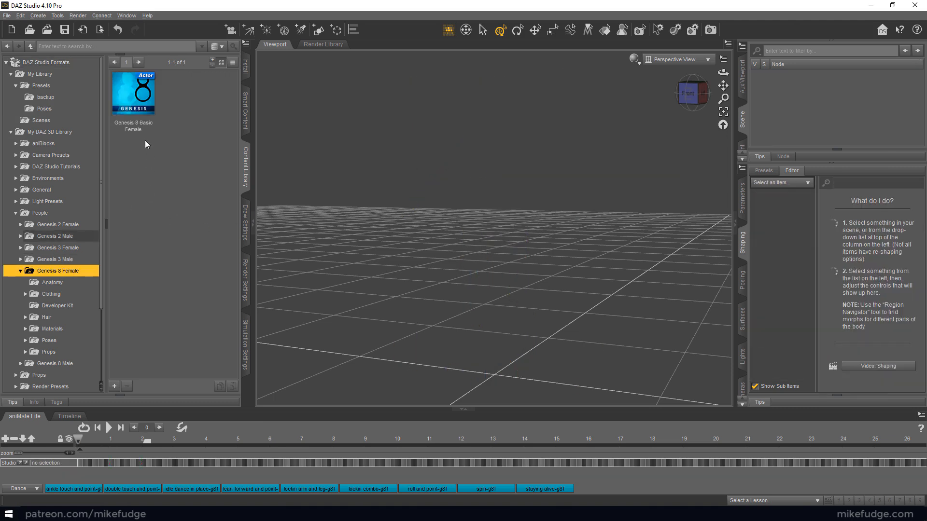
{"action": "double_click", "coordinate": [133, 94]}
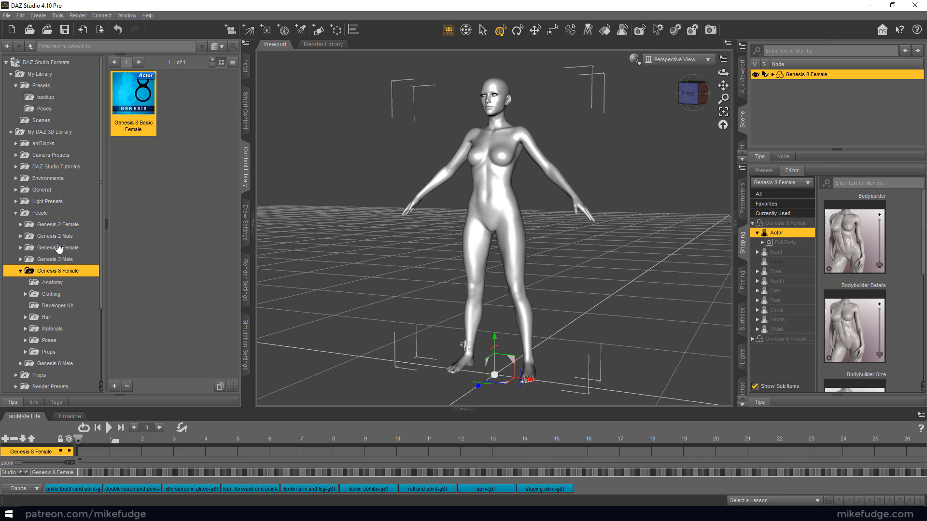
Extend the animation range to 2 seconds, key Genesis8_armsup at the start, the legs-bend pose at 1 second and Genesis8_armsup at 2 seconds, and rewind
{"action": "left_click", "coordinate": [79, 439]}
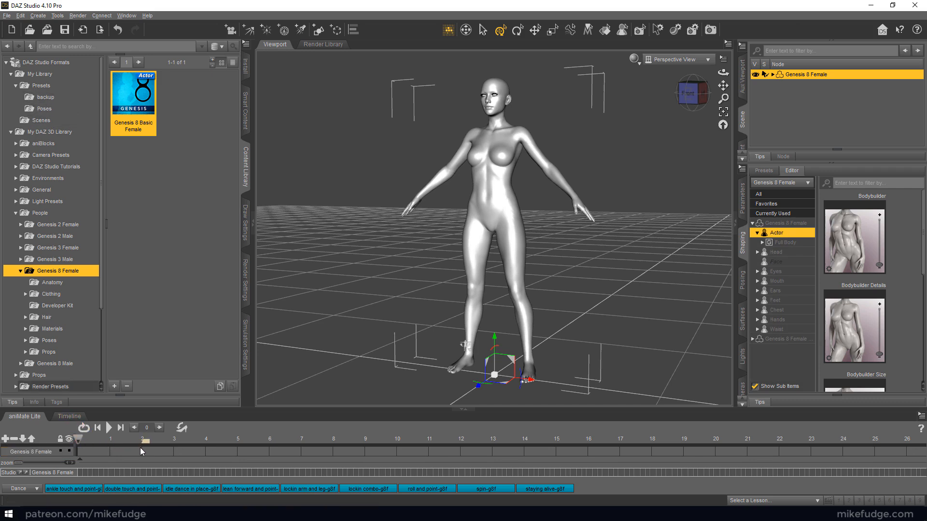
{"action": "left_click", "coordinate": [44, 109]}
{"action": "double_click", "coordinate": [171, 103]}
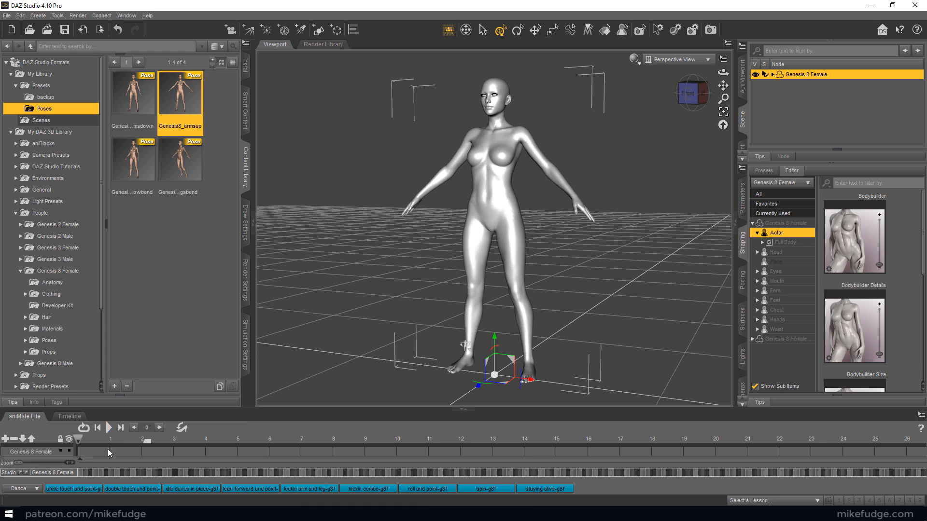
{"action": "left_click", "coordinate": [110, 440]}
{"action": "double_click", "coordinate": [181, 164]}
{"action": "left_click", "coordinate": [143, 440]}
{"action": "double_click", "coordinate": [173, 126]}
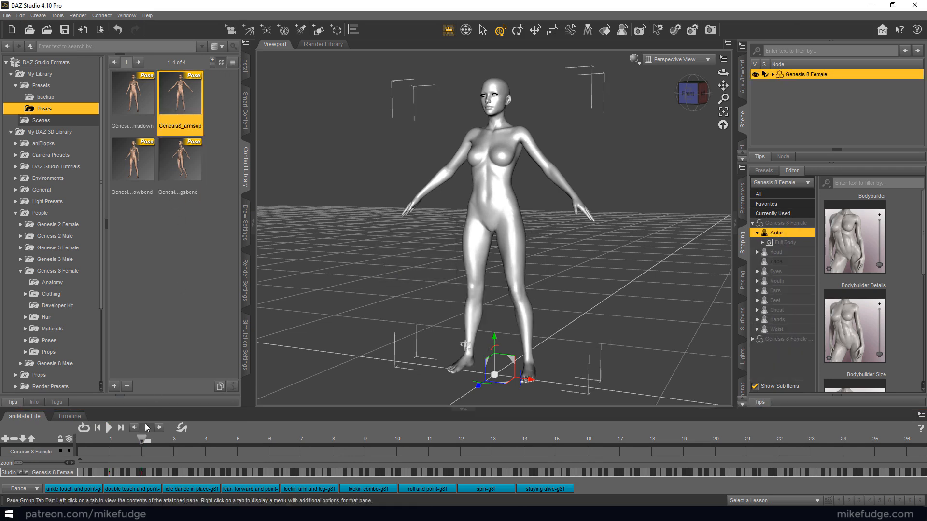
{"action": "left_click", "coordinate": [85, 442]}
{"action": "left_click", "coordinate": [82, 443]}
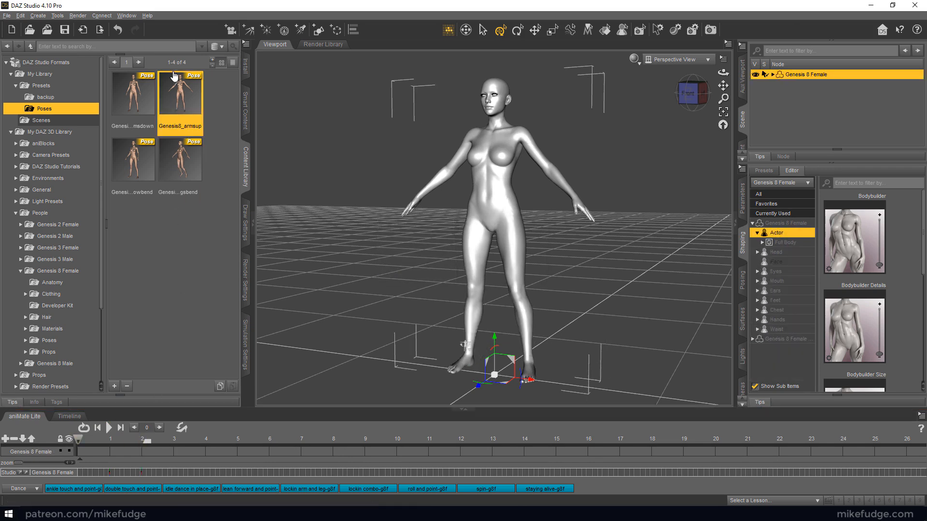
Export the figure as a COLLADA file named Genesis8_legsbend in the daz folder
{"action": "left_click", "coordinate": [7, 16]}
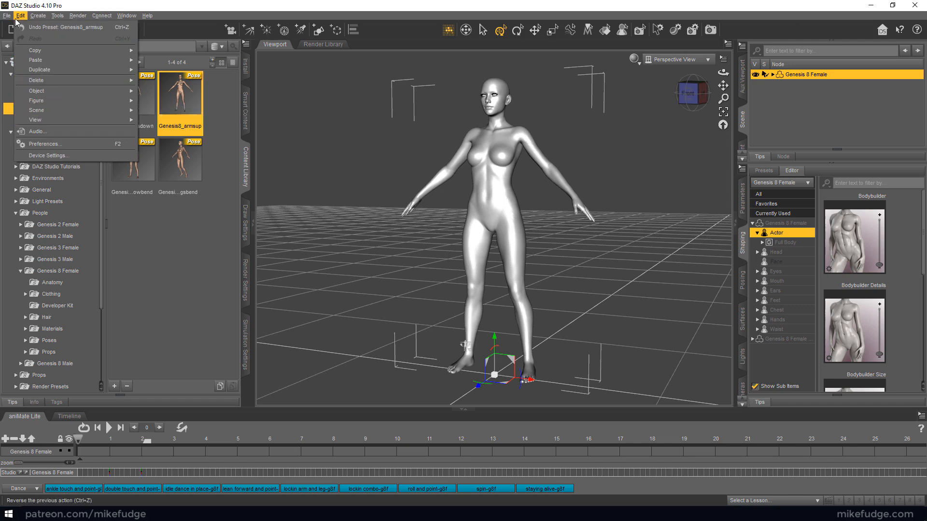
{"action": "left_click", "coordinate": [23, 131]}
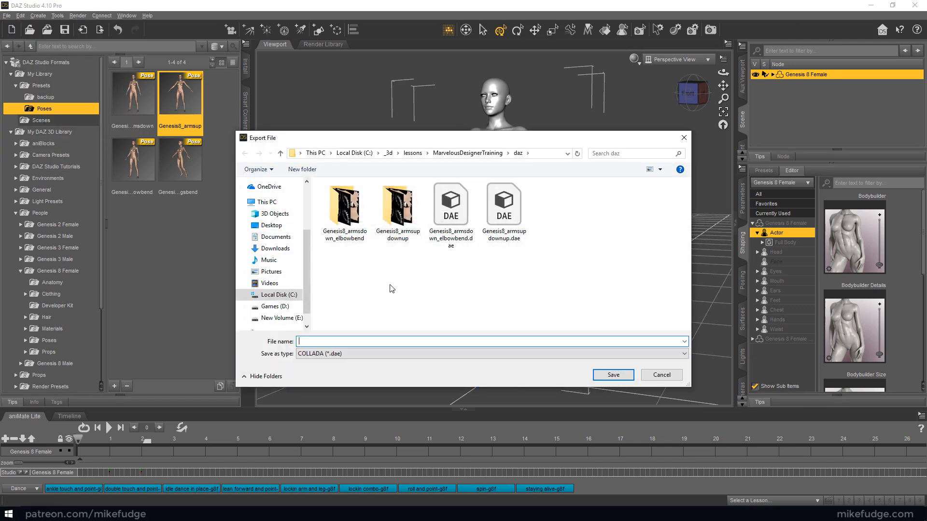
{"action": "left_click", "coordinate": [504, 213]}
{"action": "left_click", "coordinate": [388, 343]}
{"action": "left_click", "coordinate": [374, 342]}
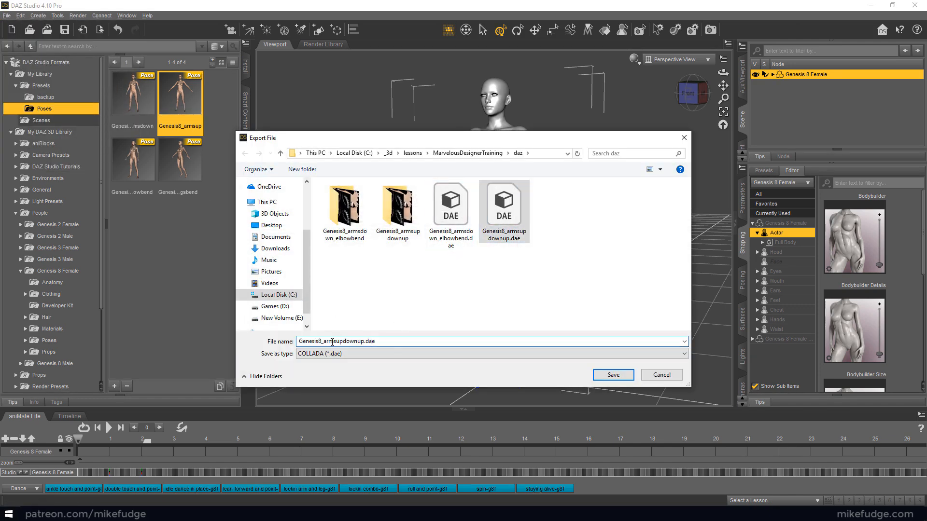
{"action": "left_click_drag", "start_coordinate": [326, 343], "coordinate": [465, 344]}
{"action": "type", "text": "legsbend"}
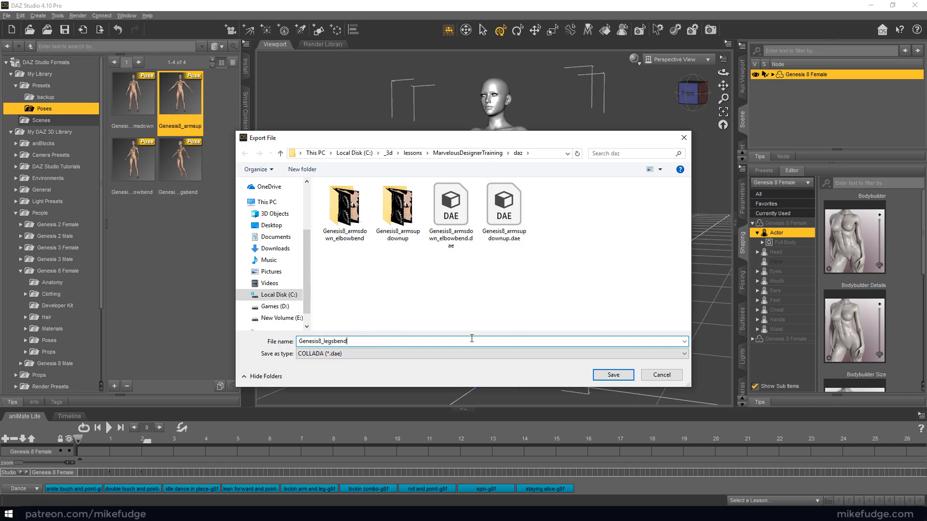
{"action": "key", "text": "Return"}
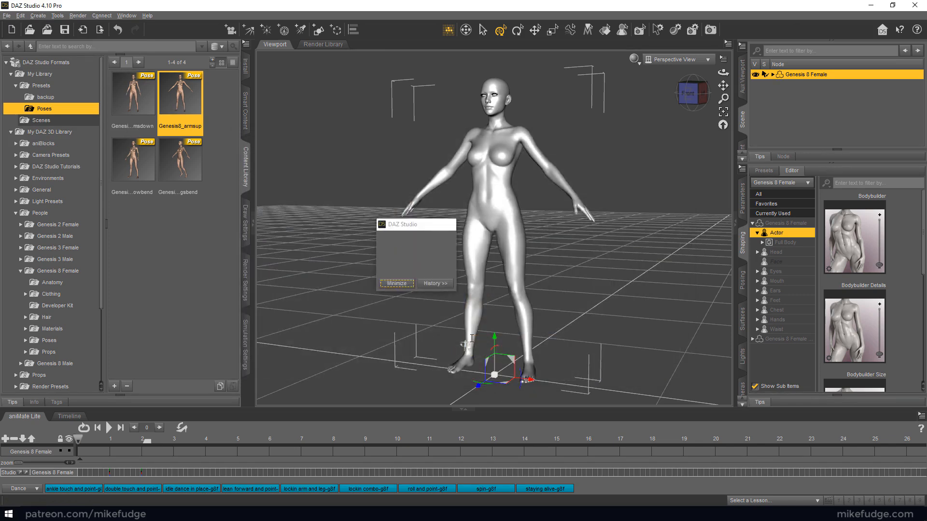
Apply the MarvelousDesigner preset in the COLLADA export options and run the legs-bend export
{"action": "left_click", "coordinate": [327, 230]}
{"action": "left_click", "coordinate": [314, 263]}
{"action": "left_click", "coordinate": [339, 369]}
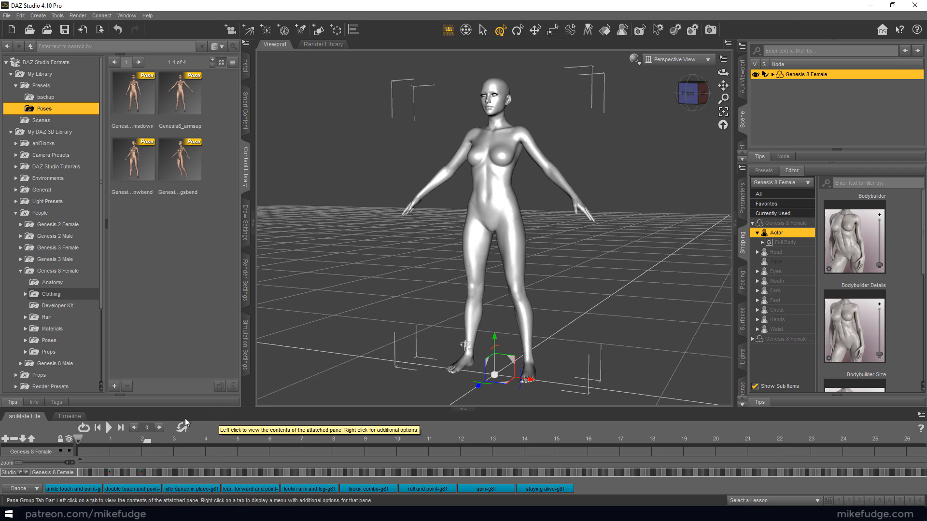
Create an aniBlock from the legs-bend Studio keyframes using Direct Copy with Translation and Rotation included
{"action": "right_click", "coordinate": [39, 427]}
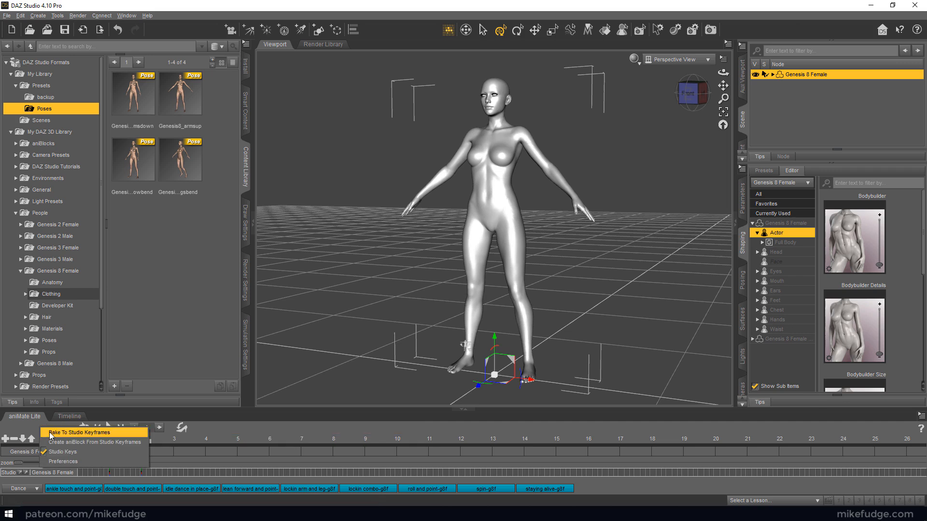
{"action": "left_click", "coordinate": [97, 442]}
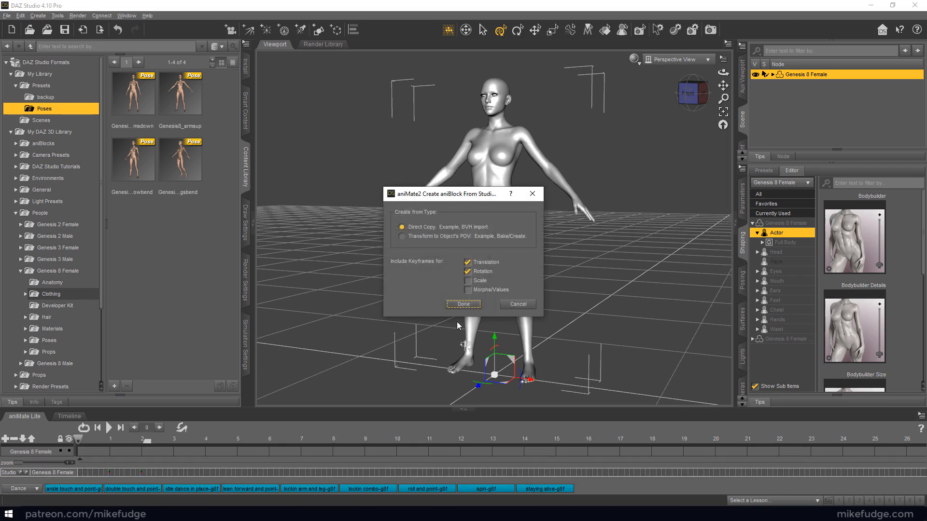
{"action": "left_click", "coordinate": [454, 306]}
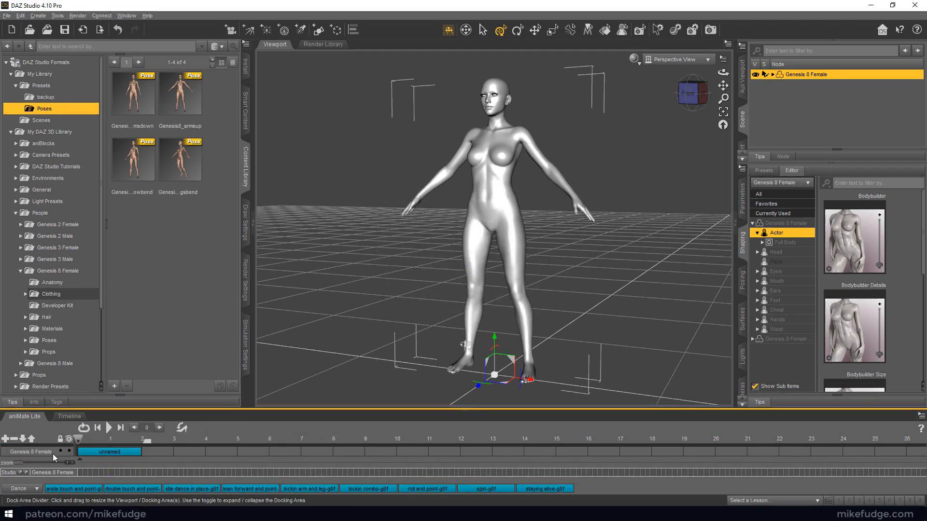
{"action": "right_click", "coordinate": [97, 450]}
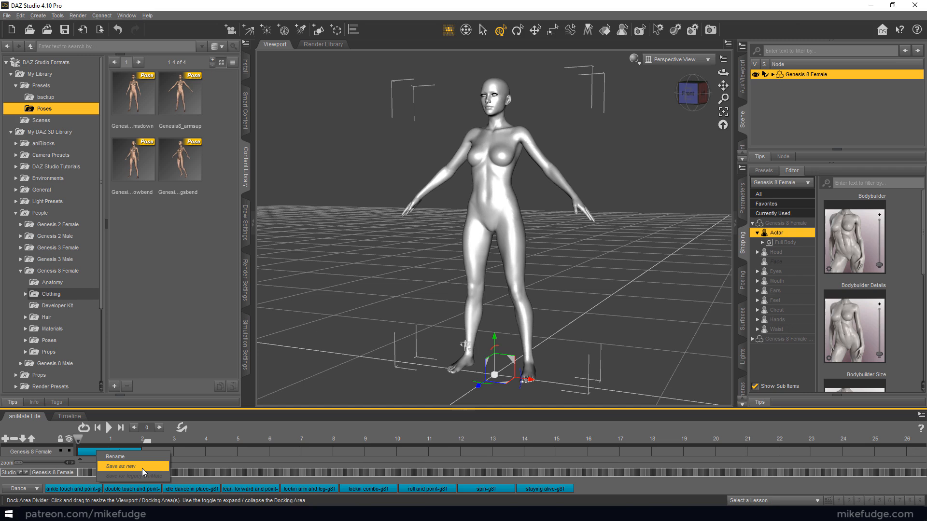
{"action": "left_click", "coordinate": [51, 428]}
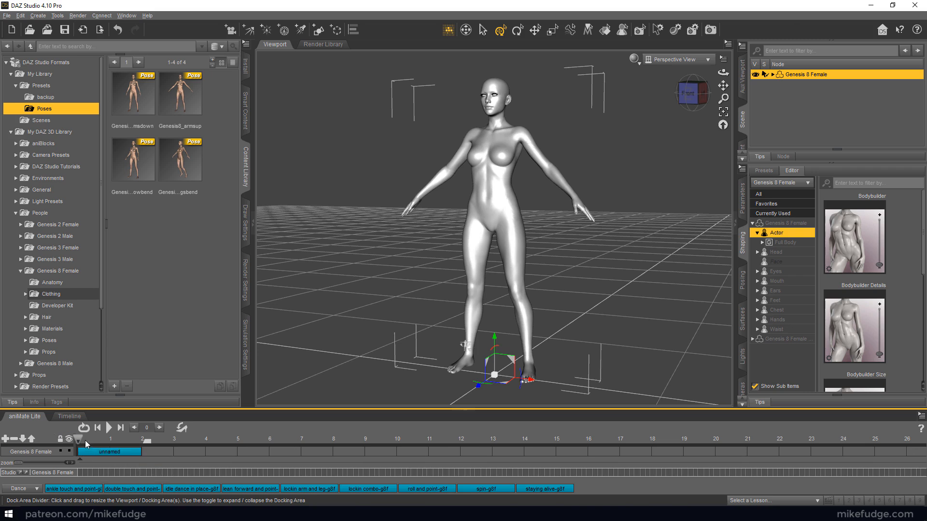
Place the double touch and point dance aniBlock right after the unnamed block and extend the play range to cover both
{"action": "left_click_drag", "start_coordinate": [80, 437], "coordinate": [118, 447]}
{"action": "left_click", "coordinate": [120, 490]}
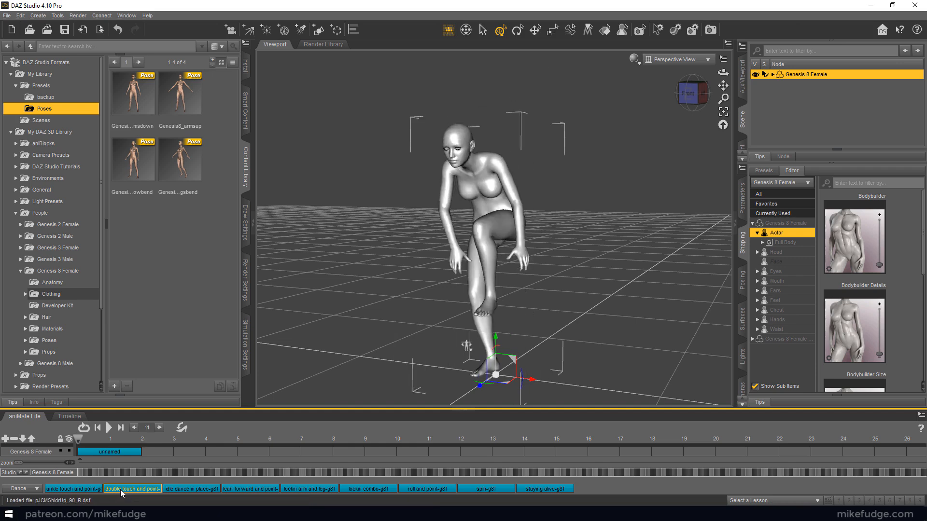
{"action": "left_click_drag", "start_coordinate": [120, 489], "coordinate": [143, 452]}
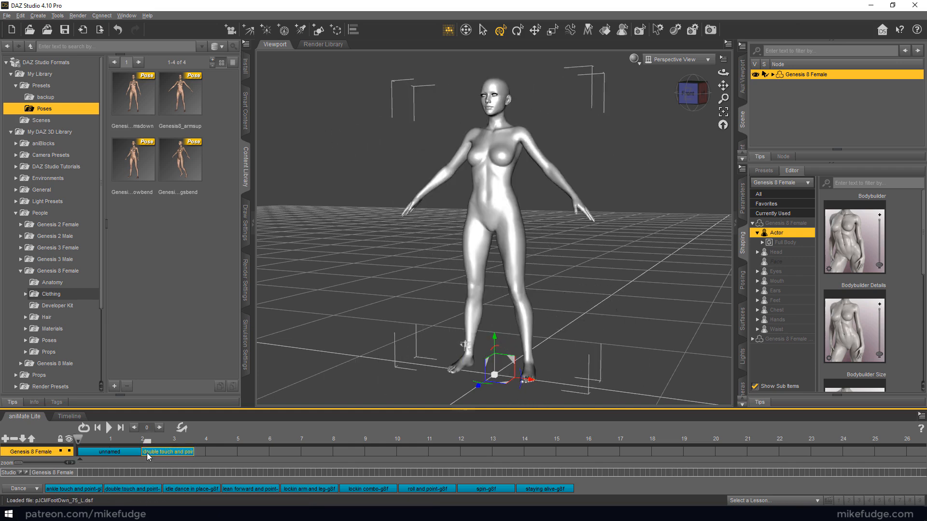
{"action": "left_click_drag", "start_coordinate": [166, 442], "coordinate": [198, 442]}
{"action": "mouse_move", "coordinate": [81, 438]}
{"action": "left_mouse_down"}
{"action": "mouse_move", "coordinate": [156, 442]}
{"action": "mouse_move", "coordinate": [118, 440]}
{"action": "mouse_move", "coordinate": [160, 451]}
{"action": "mouse_move", "coordinate": [72, 450]}
{"action": "left_mouse_up"}
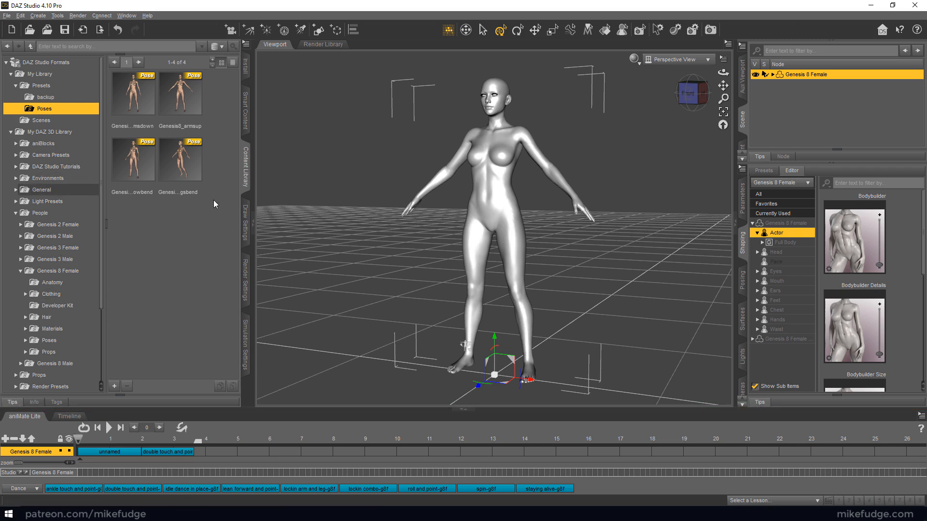
Bake the combined aniBlock sequence to Studio keyframes
{"action": "right_click", "coordinate": [44, 427]}
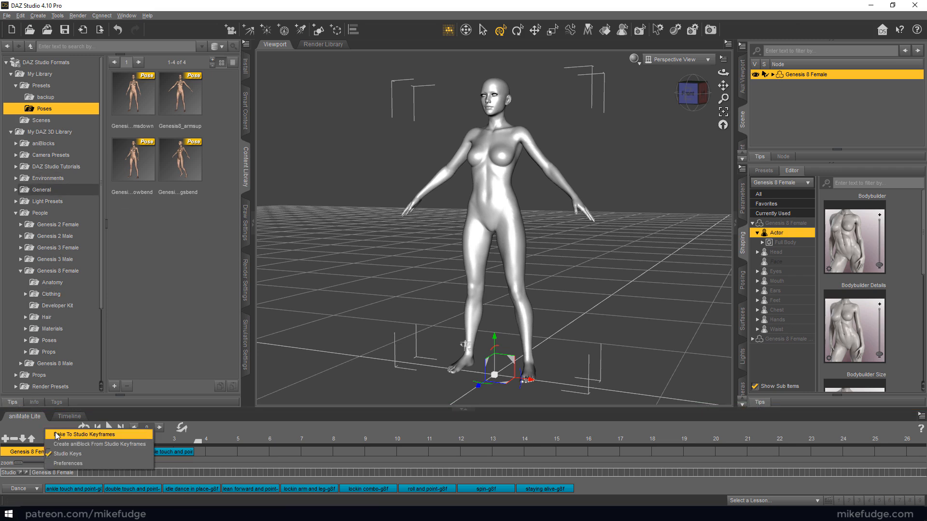
{"action": "left_click", "coordinate": [84, 435]}
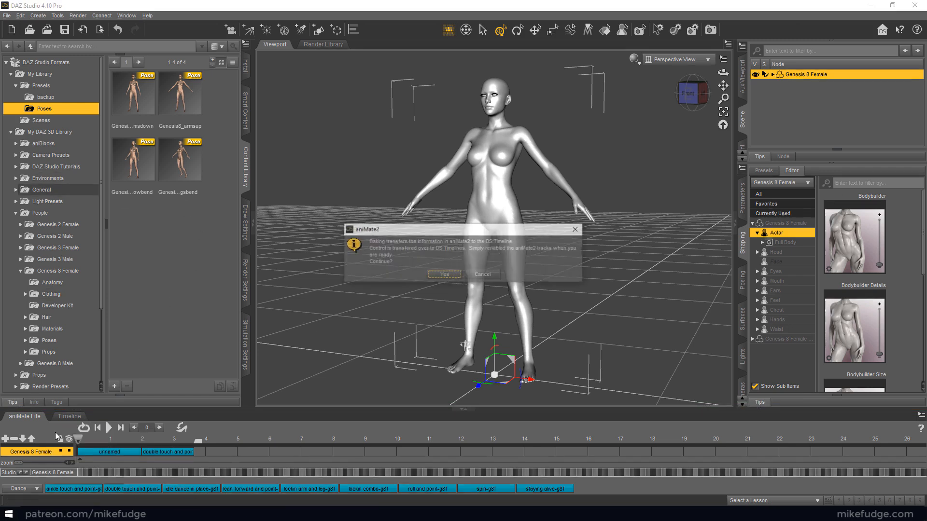
{"action": "left_click", "coordinate": [443, 275]}
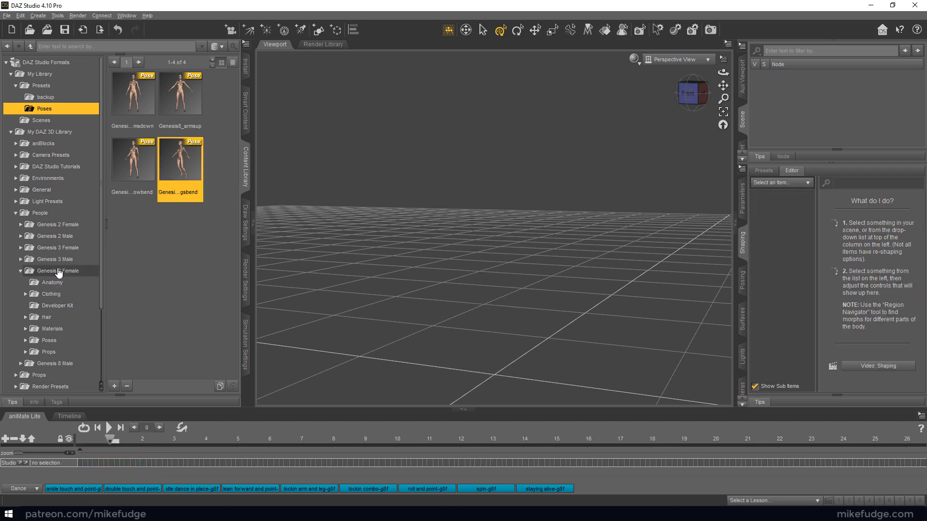
Load a fresh Genesis 8 Basic Female and key the Genesis8_armsup pose at frame 0 and at 1 second
{"action": "left_click", "coordinate": [58, 270]}
{"action": "double_click", "coordinate": [133, 99]}
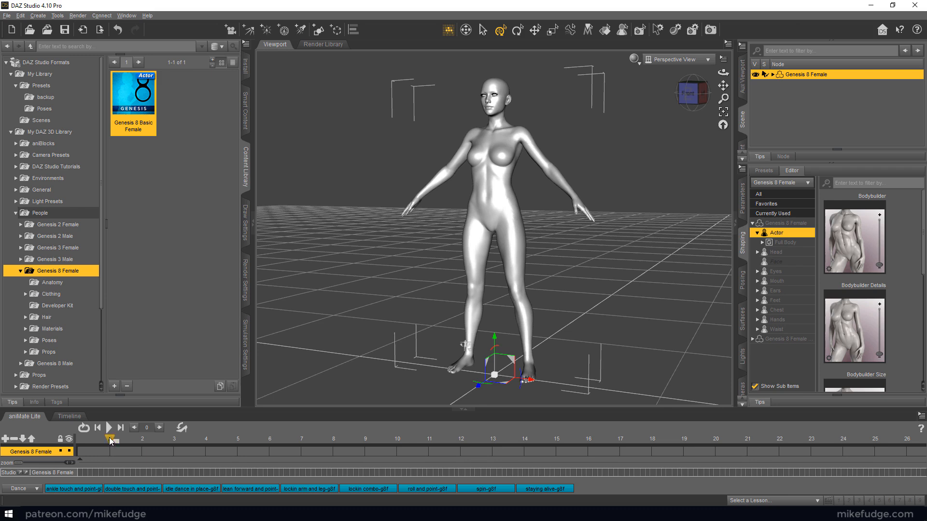
{"action": "left_click", "coordinate": [46, 108]}
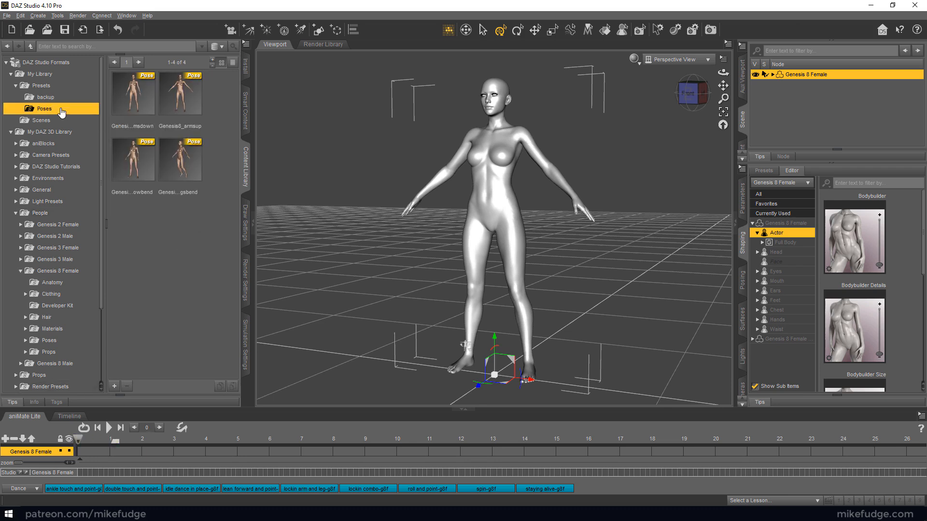
{"action": "double_click", "coordinate": [174, 106]}
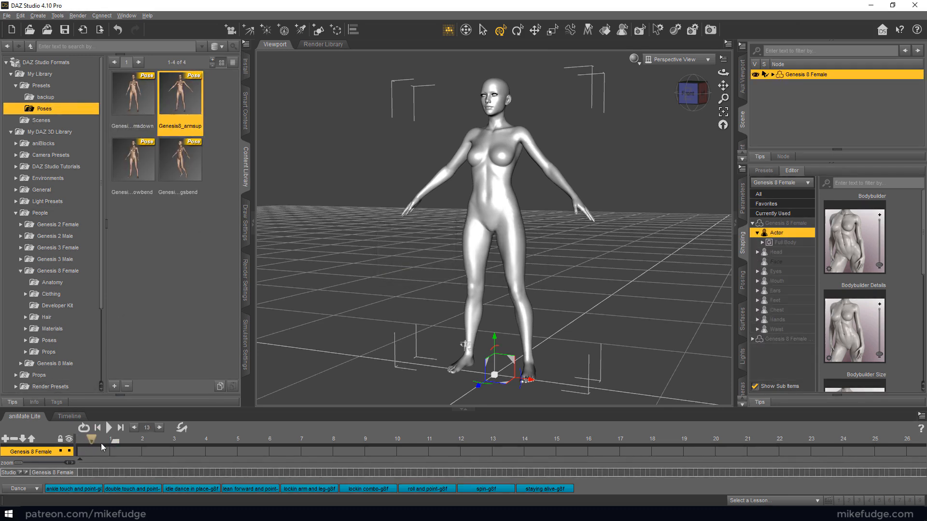
{"action": "double_click", "coordinate": [183, 103]}
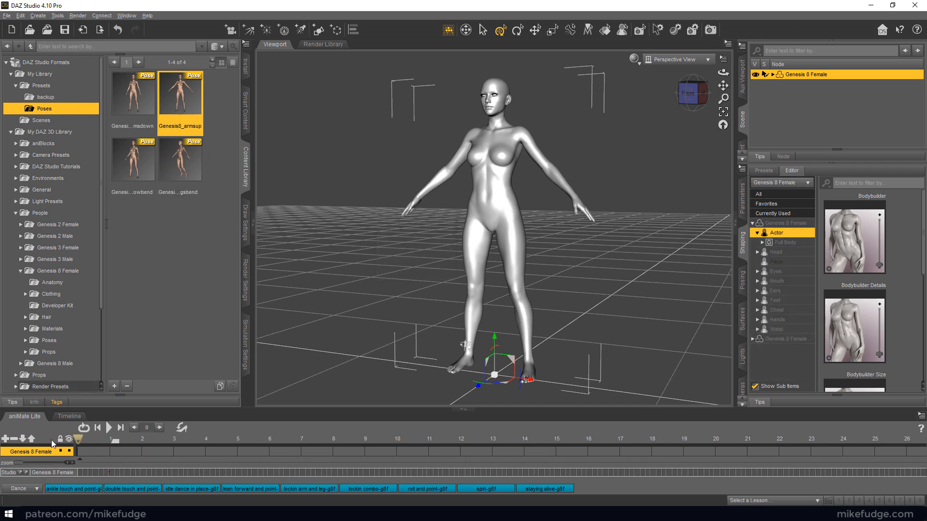
Create an aniBlock from the 1-second Genesis8_armsup keyframes using Direct Copy with Translation and Rotation included
{"action": "right_click", "coordinate": [42, 427]}
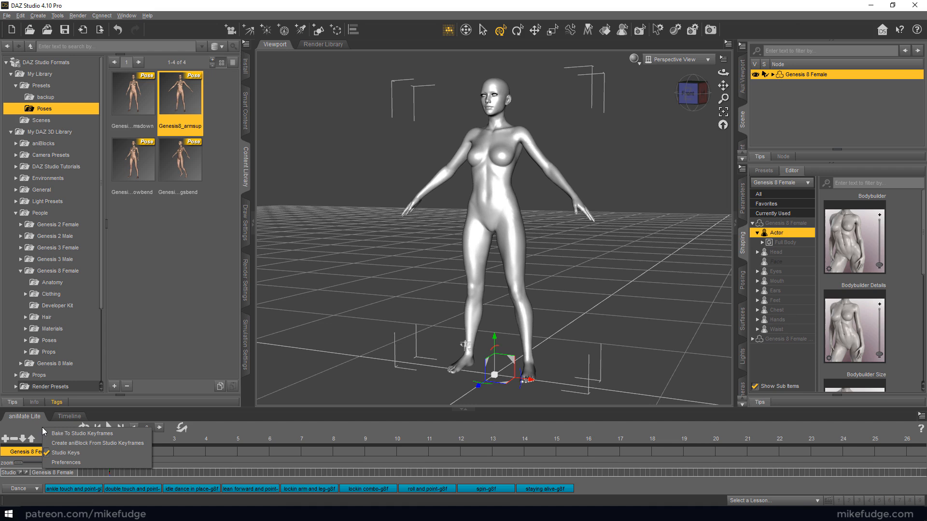
{"action": "left_click", "coordinate": [68, 443]}
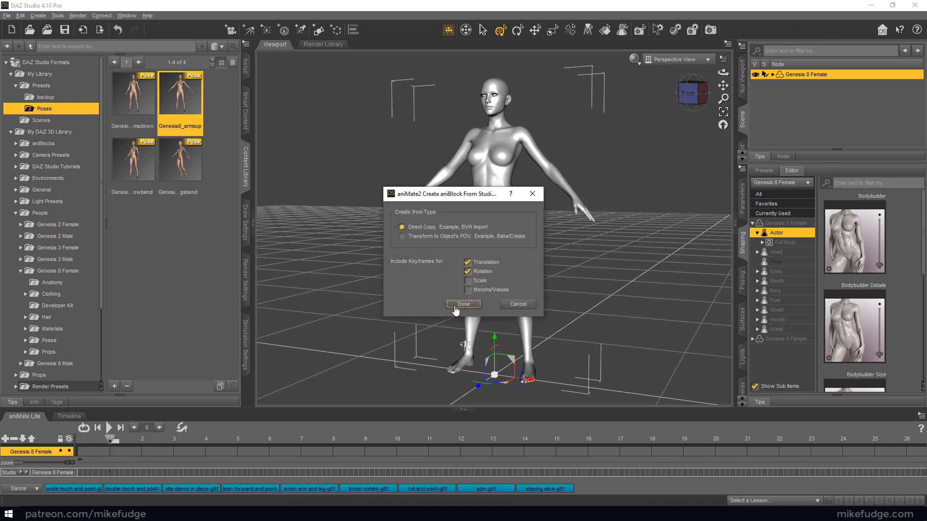
{"action": "left_click", "coordinate": [454, 307]}
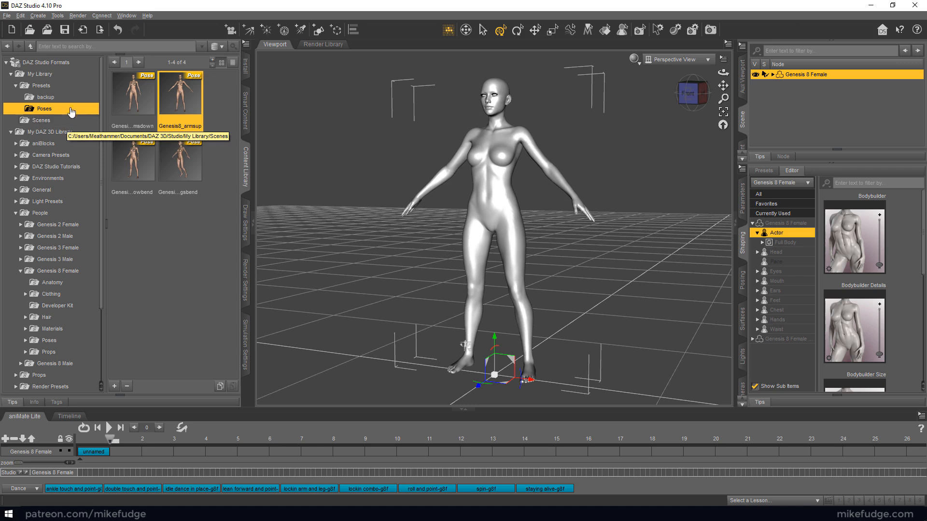
Add the forward (1 cycle) aniBlock from the aniMate Walks library directly after the unnamed block on the Genesis 8 Female track
{"action": "double_click", "coordinate": [59, 144]}
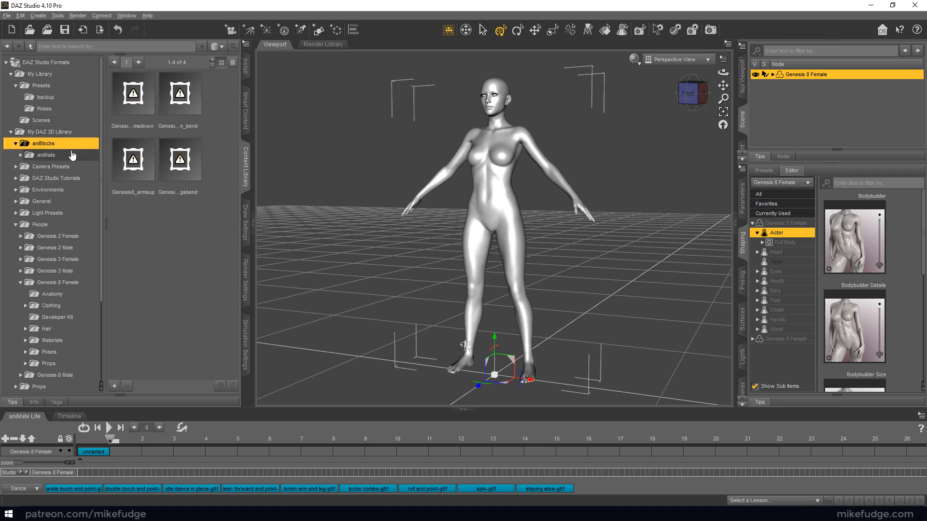
{"action": "double_click", "coordinate": [71, 154]}
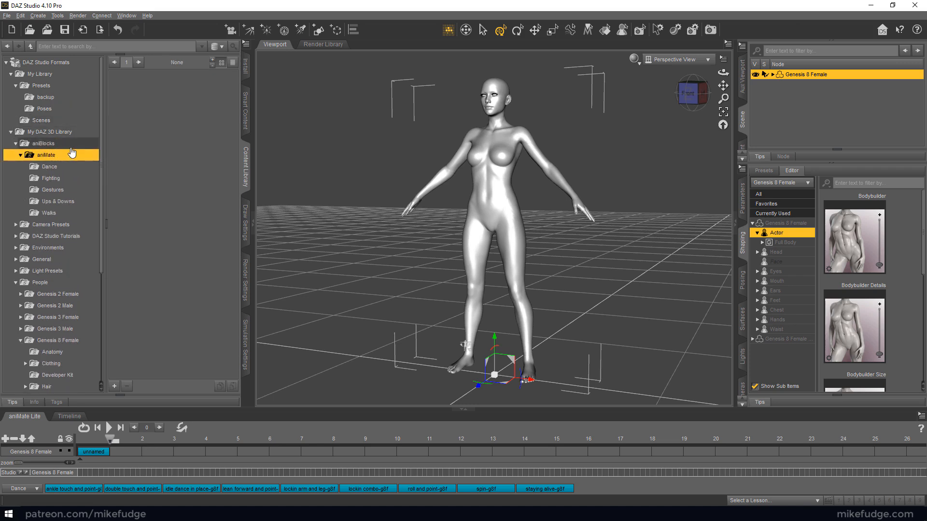
{"action": "left_click", "coordinate": [49, 213]}
{"action": "left_click", "coordinate": [133, 159]}
{"action": "left_click_drag", "start_coordinate": [130, 449], "coordinate": [109, 450]}
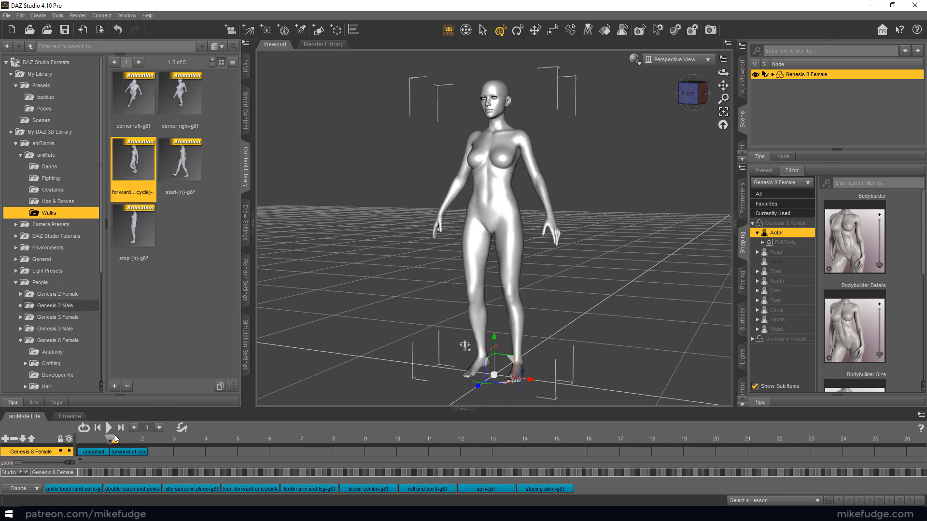
Append a second forward (1 cycle) aniBlock, leave a transition gap after the unnamed block, and scrub through the blend back to frame 0
{"action": "left_click_drag", "start_coordinate": [133, 160], "coordinate": [152, 443]}
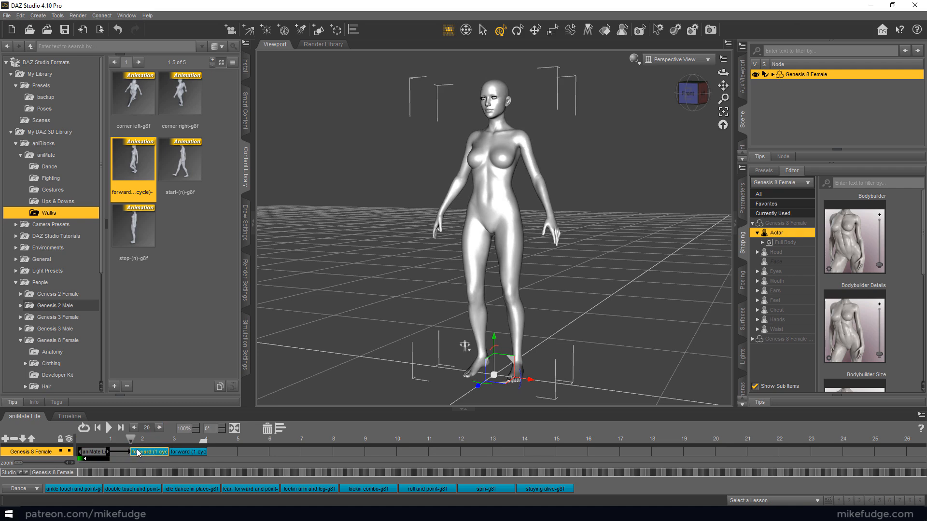
{"action": "left_click_drag", "start_coordinate": [128, 439], "coordinate": [144, 438]}
{"action": "left_click_drag", "start_coordinate": [139, 440], "coordinate": [71, 440]}
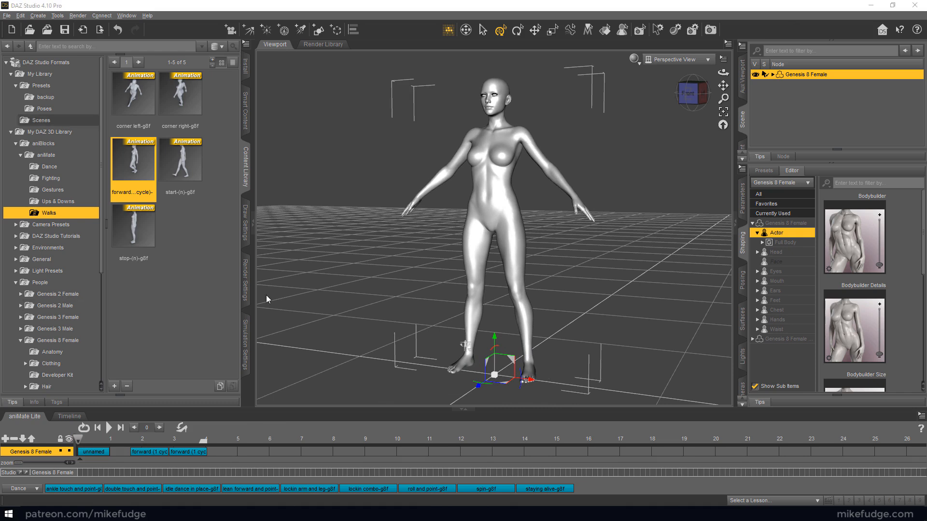
Bake the unnamed block and the two forward walk aniBlocks to Studio keyframes
{"action": "right_click", "coordinate": [30, 425]}
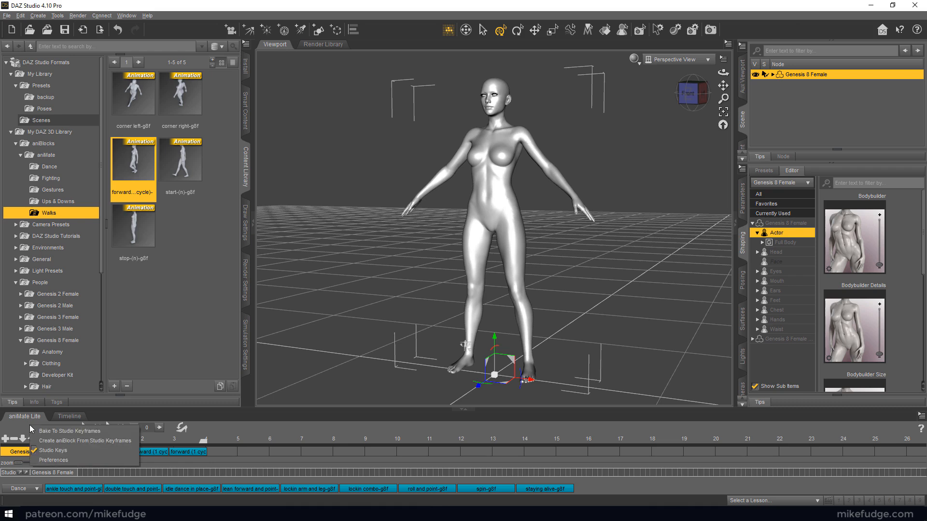
{"action": "left_click", "coordinate": [102, 431]}
{"action": "left_click", "coordinate": [456, 275]}
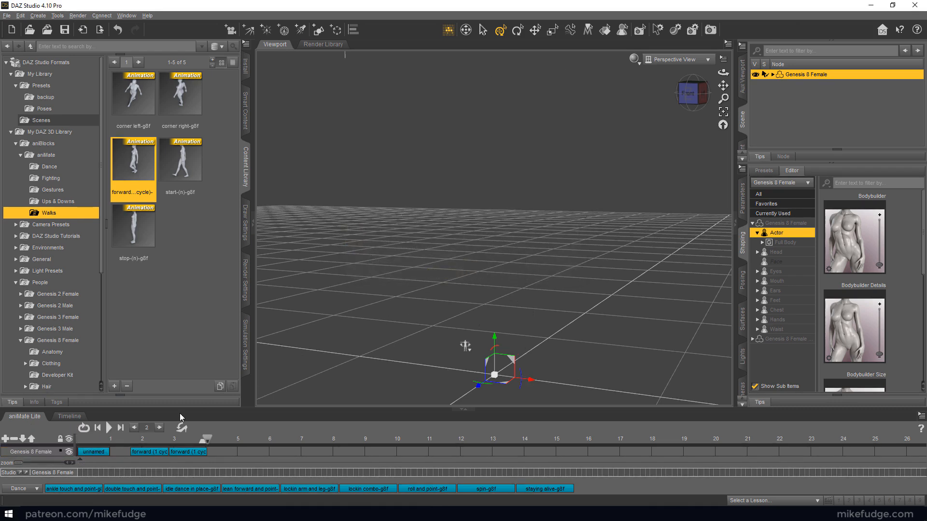
Delete all three aniBlocks from the Genesis 8 Female track and keep the playhead at frame 0
{"action": "left_click", "coordinate": [199, 452]}
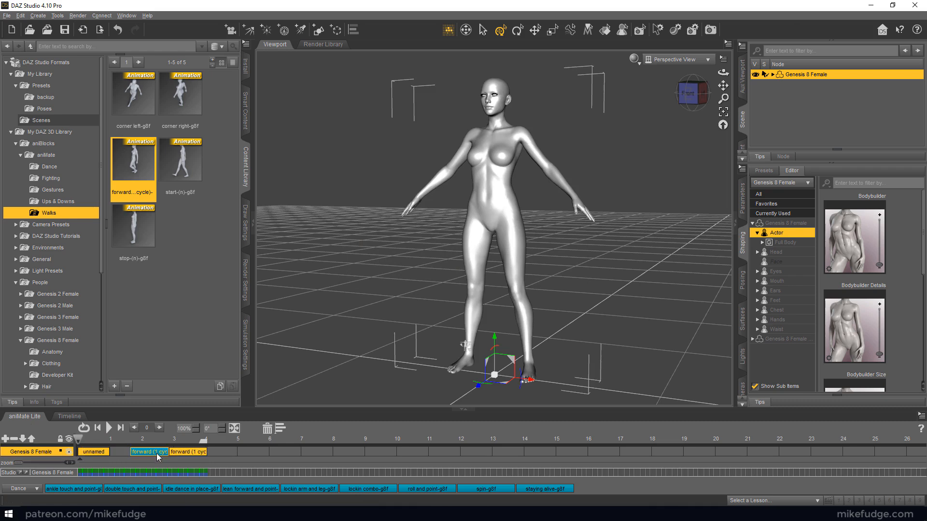
{"action": "left_click", "coordinate": [266, 429]}
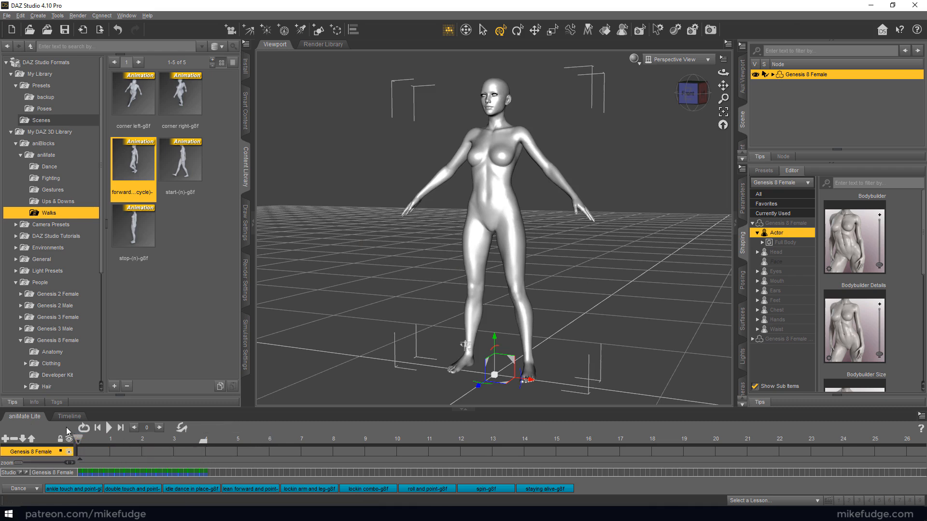
{"action": "mouse_move", "coordinate": [79, 440]}
{"action": "left_mouse_down"}
{"action": "mouse_move", "coordinate": [185, 442]}
{"action": "mouse_move", "coordinate": [77, 440]}
{"action": "left_mouse_up"}
Export the baked animation as a COLLADA file named Genesis8_armsup_walkblend in the daz folder
{"action": "left_click", "coordinate": [8, 17]}
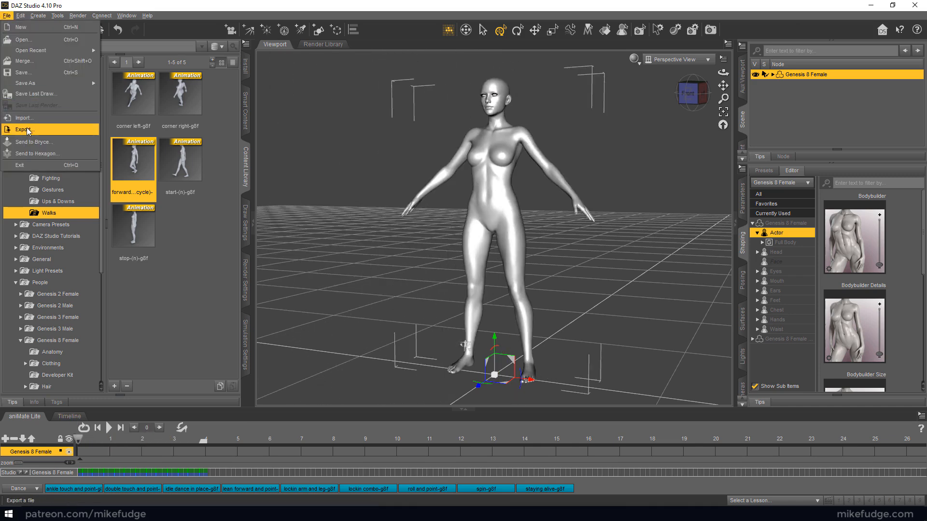
{"action": "left_click", "coordinate": [49, 131]}
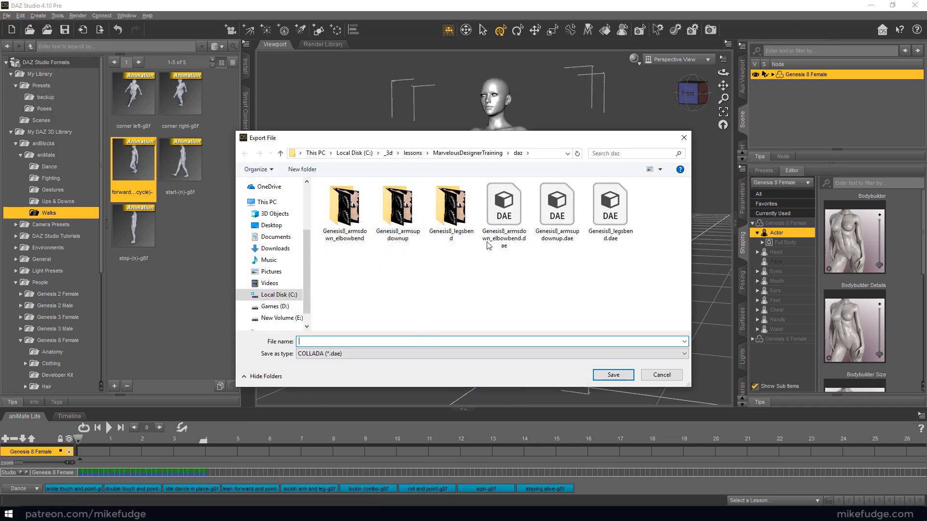
{"action": "left_click", "coordinate": [490, 222]}
{"action": "double_click", "coordinate": [348, 341]}
{"action": "left_click_drag", "start_coordinate": [323, 341], "coordinate": [488, 340]}
{"action": "type", "text": "w"}
{"action": "key", "text": "BackSpace"}
{"action": "type", "text": "armsup_walkblend"}
{"action": "left_click", "coordinate": [613, 375]}
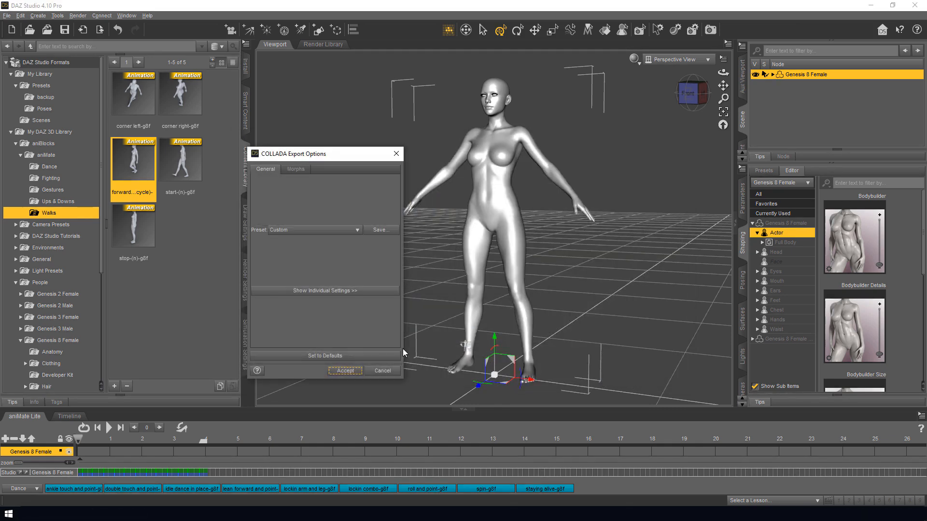
Choose the preset in the COLLADA export options and start the export
{"action": "left_click", "coordinate": [314, 230]}
{"action": "left_click", "coordinate": [316, 262]}
{"action": "left_click", "coordinate": [345, 371]}
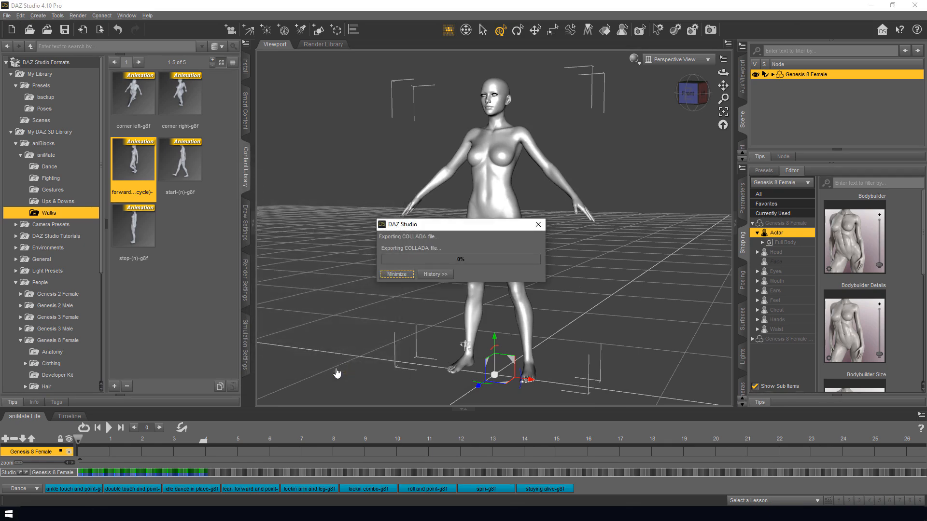